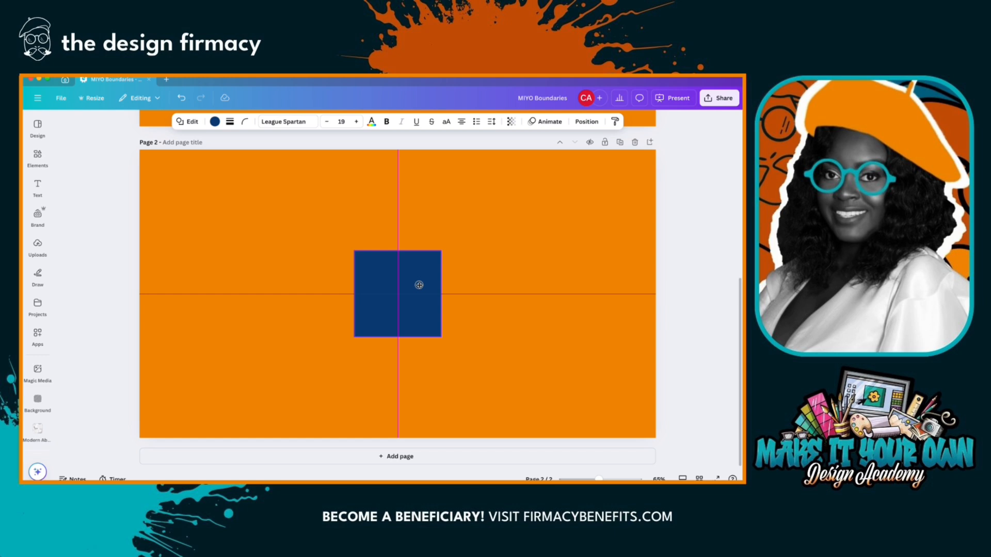
# - Move the blue square off the page center into the upper part of page 2, to about X 752 px, Y 170 px
pyautogui.moveTo(419, 285); pyautogui.dragTo(379, 214)
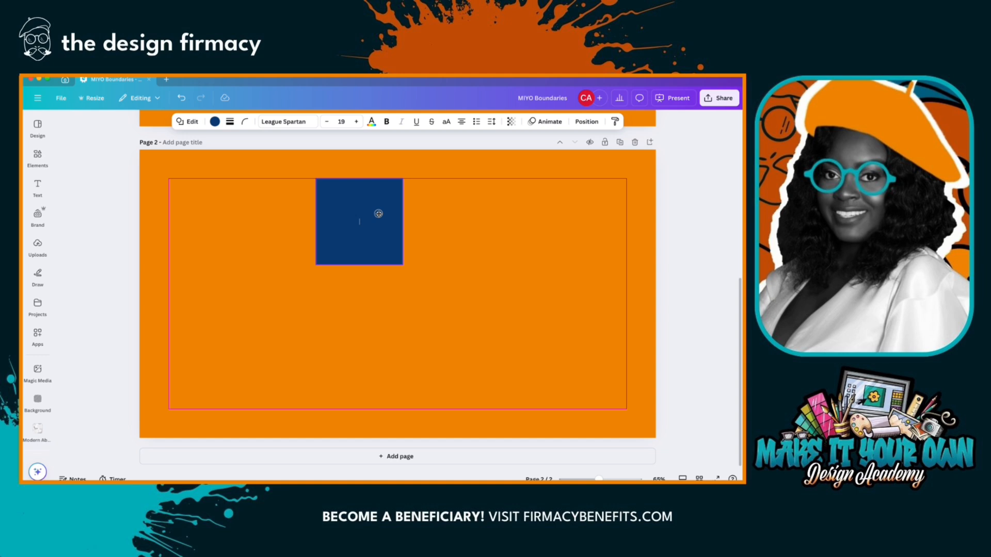
pyautogui.moveTo(378, 214); pyautogui.dragTo(378, 214)
pyautogui.moveTo(379, 214); pyautogui.dragTo(364, 229)
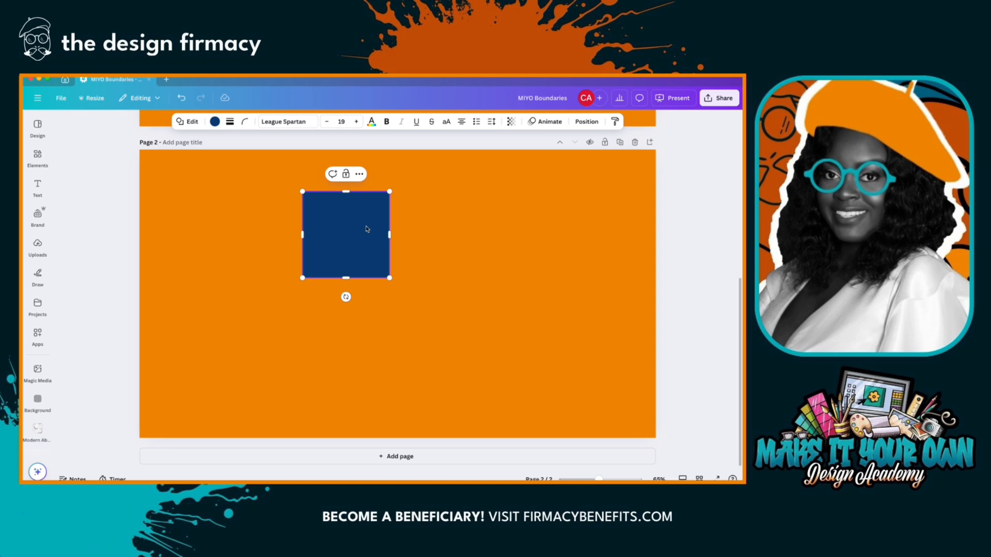
pyautogui.moveTo(366, 228); pyautogui.dragTo(405, 233)
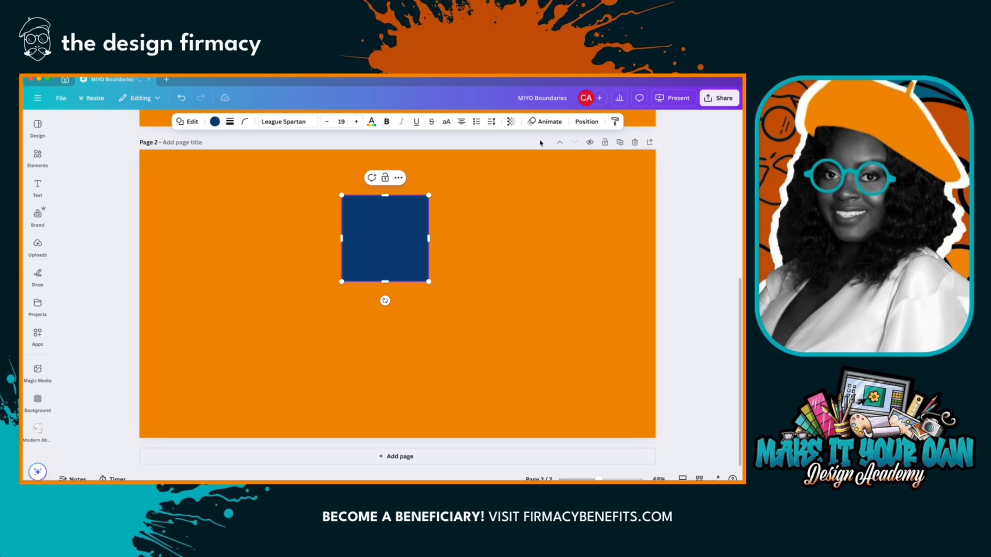
# - Align the blue square to the page's top and left edges
pyautogui.click(585, 122)
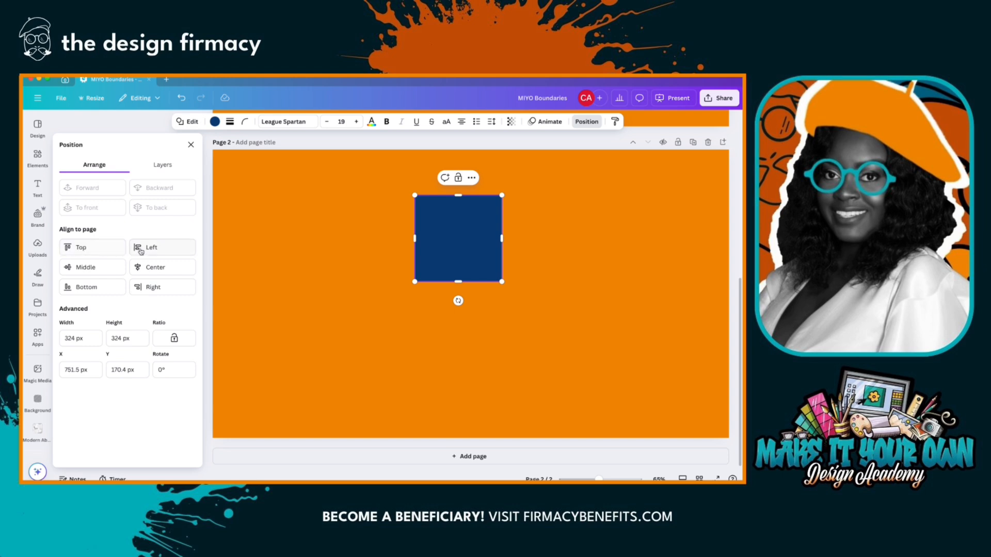
pyautogui.click(89, 249)
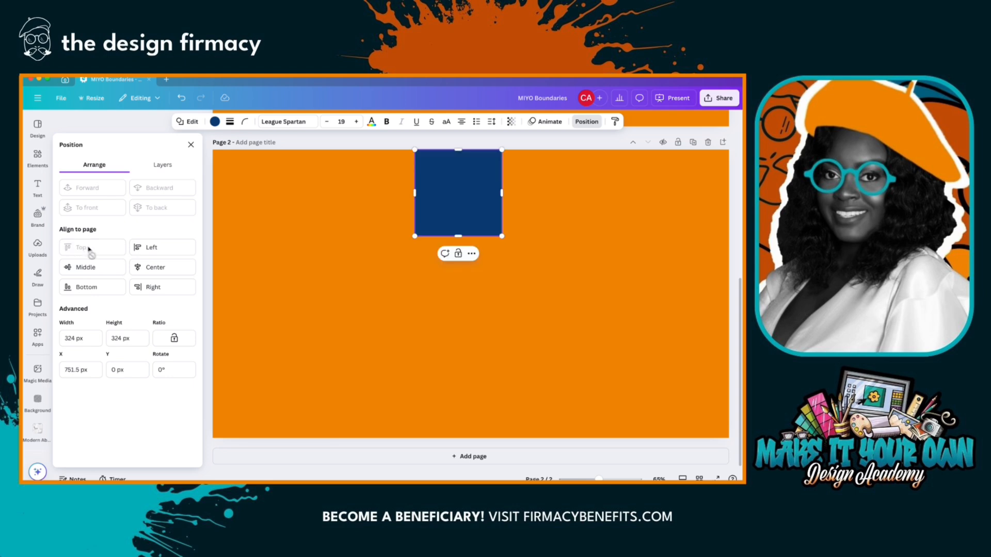
pyautogui.click(138, 252)
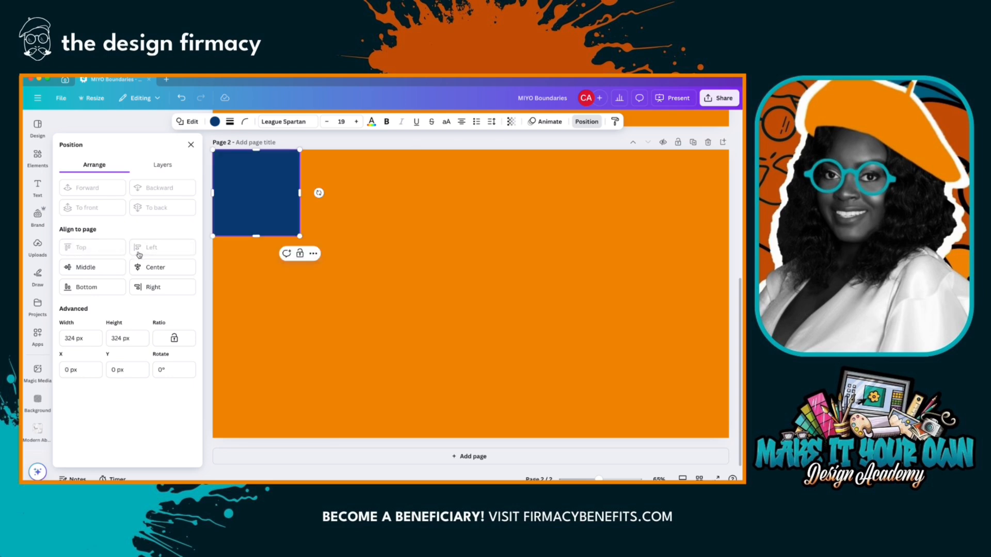
# - Align the blue square to the page's middle and center, and then to its bottom and right edges
pyautogui.click(99, 271)
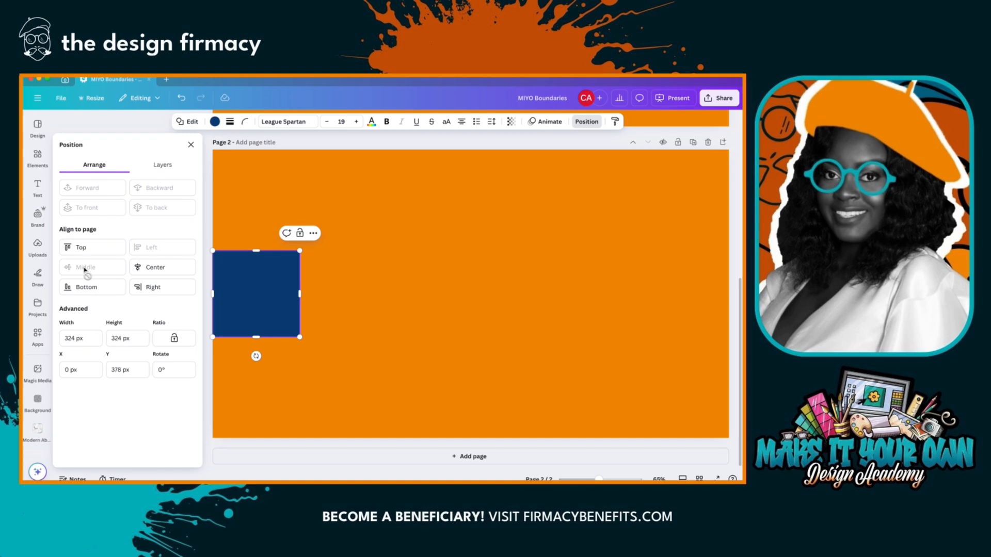
pyautogui.click(148, 272)
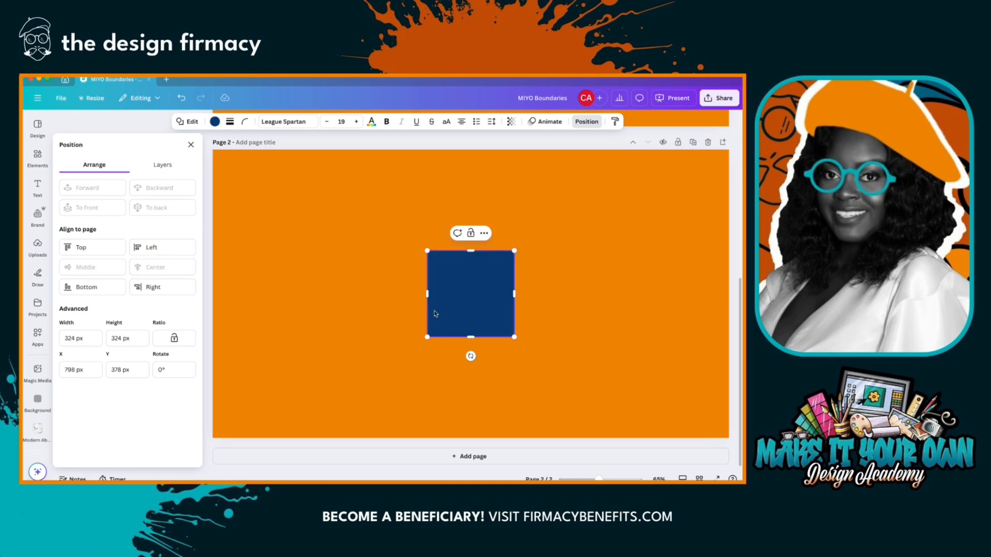
pyautogui.click(99, 288)
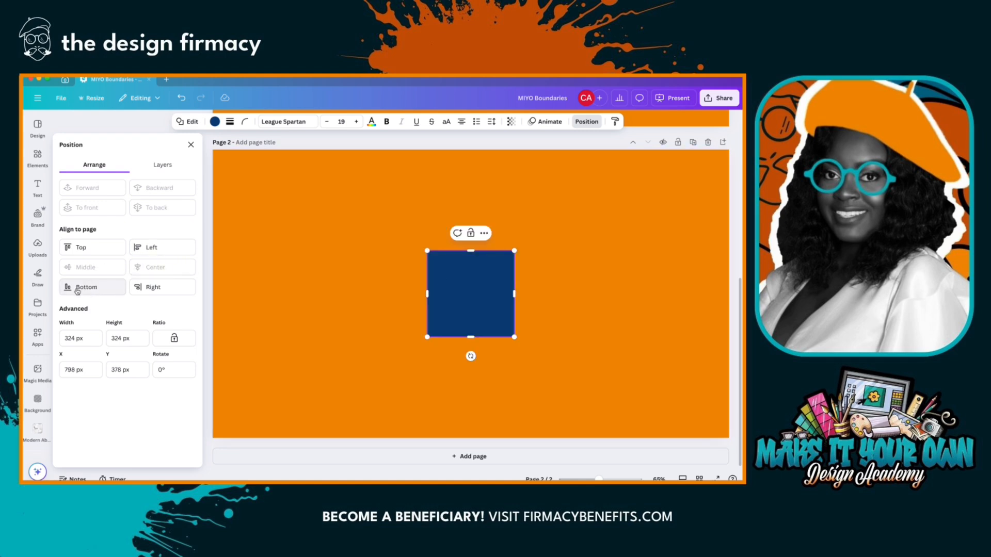
pyautogui.click(151, 291)
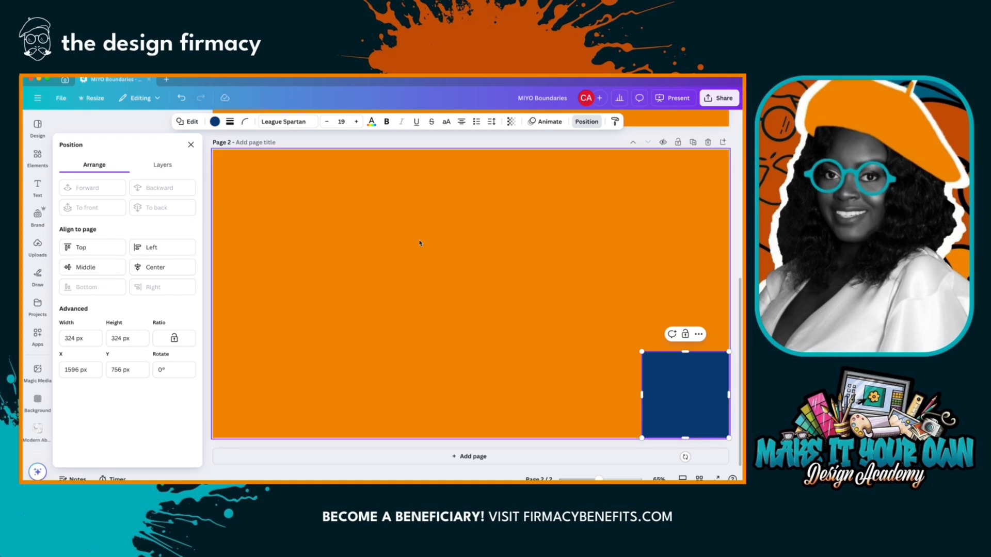
# - Align the square to the page's left edge, then snap it to the upper-left margin guides at X 108 px, Y 108 px
pyautogui.click(167, 248)
pyautogui.click(251, 395)
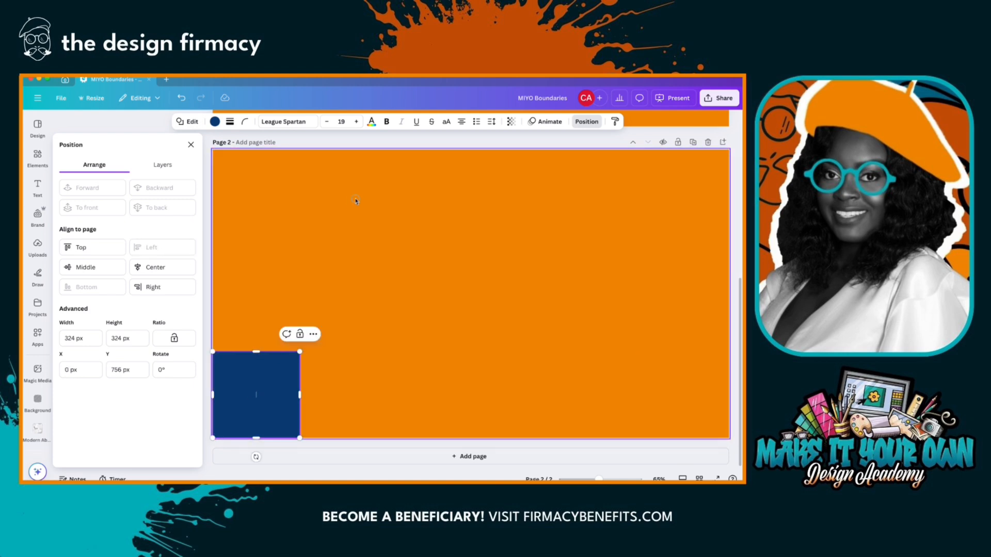
pyautogui.moveTo(282, 374); pyautogui.dragTo(311, 200)
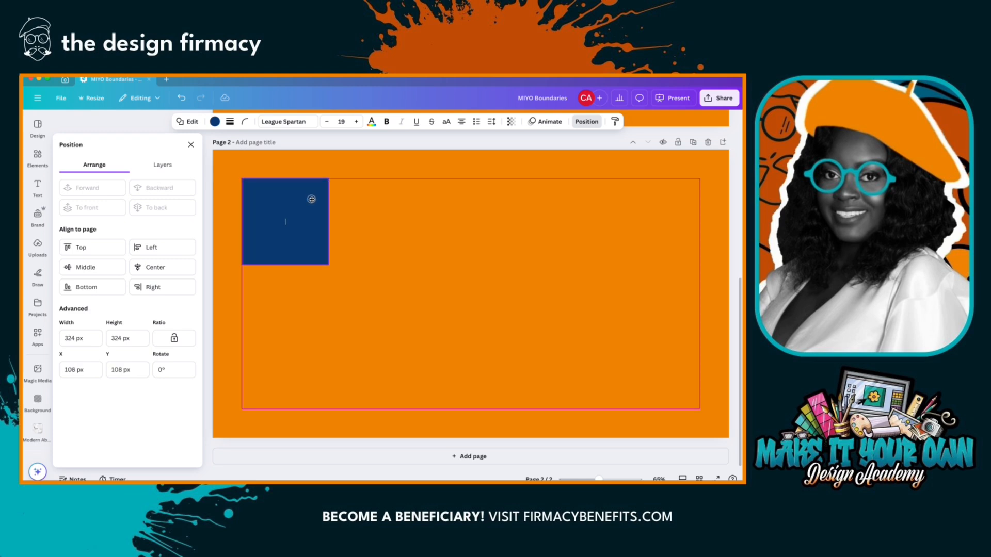
pyautogui.moveTo(311, 200); pyautogui.dragTo(311, 199)
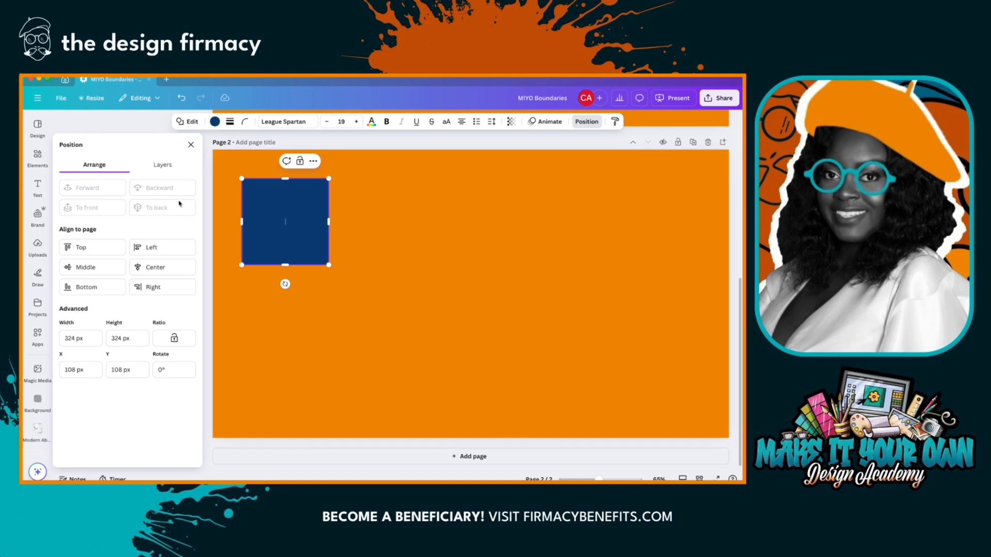
# - Show the rulers and guides for the design and dismiss the position settings
pyautogui.click(60, 100)
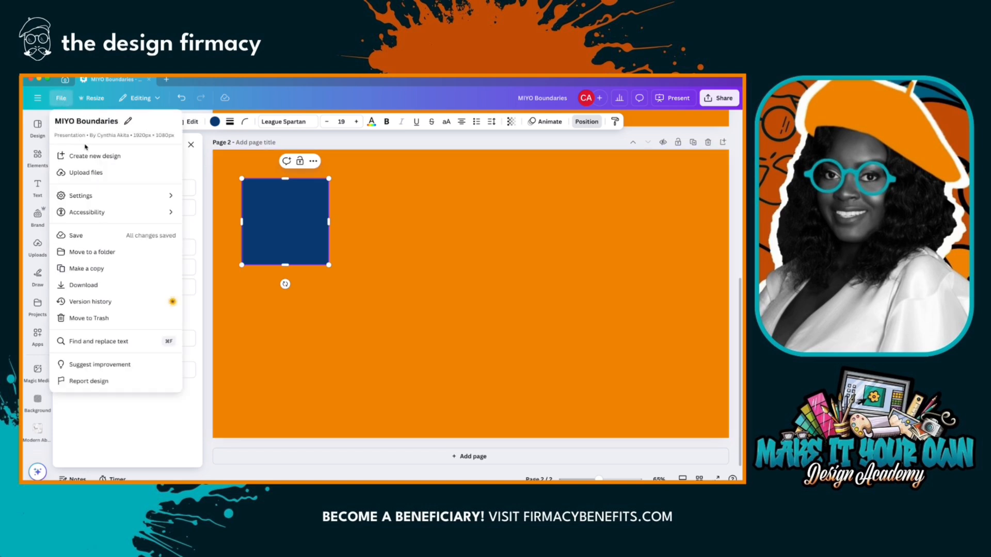
pyautogui.moveTo(138, 195)
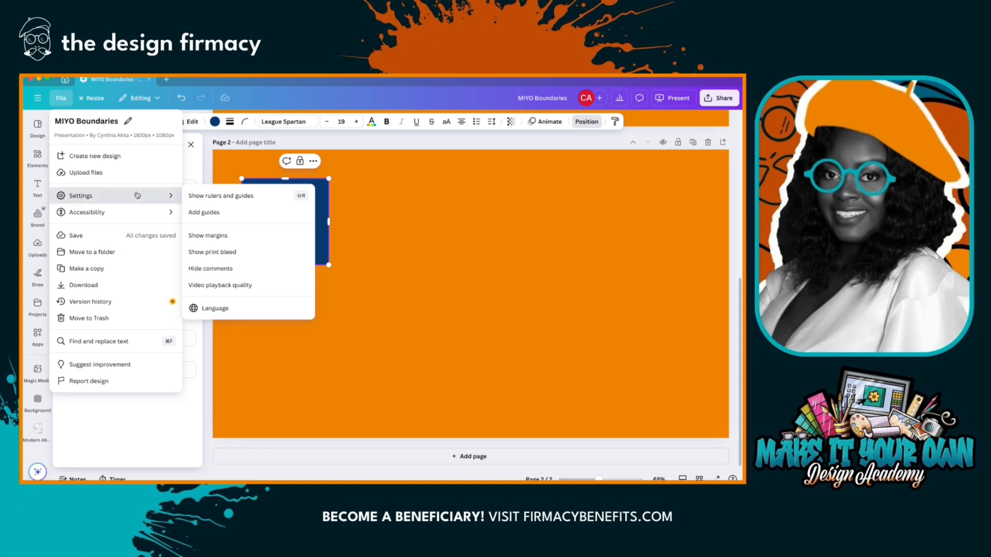
pyautogui.click(202, 196)
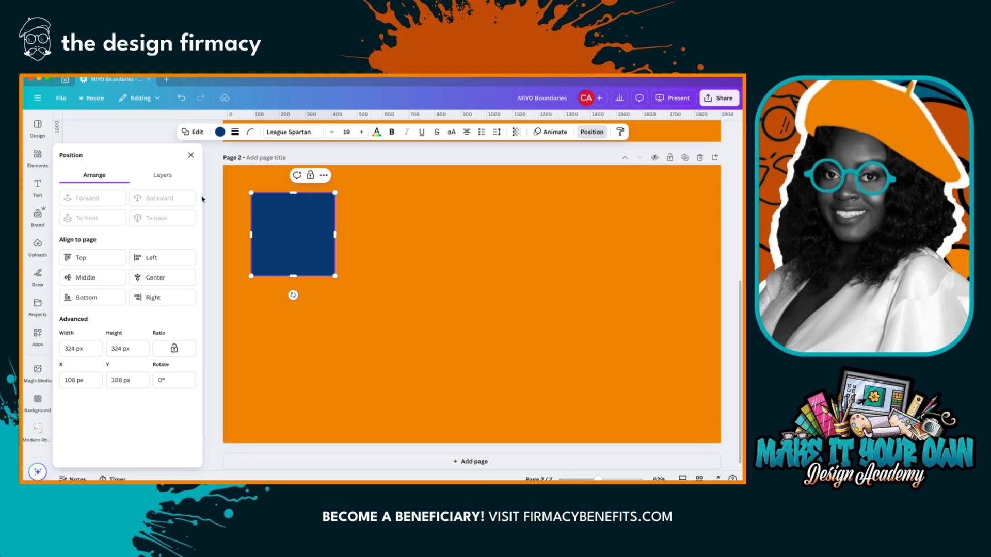
pyautogui.click(191, 155)
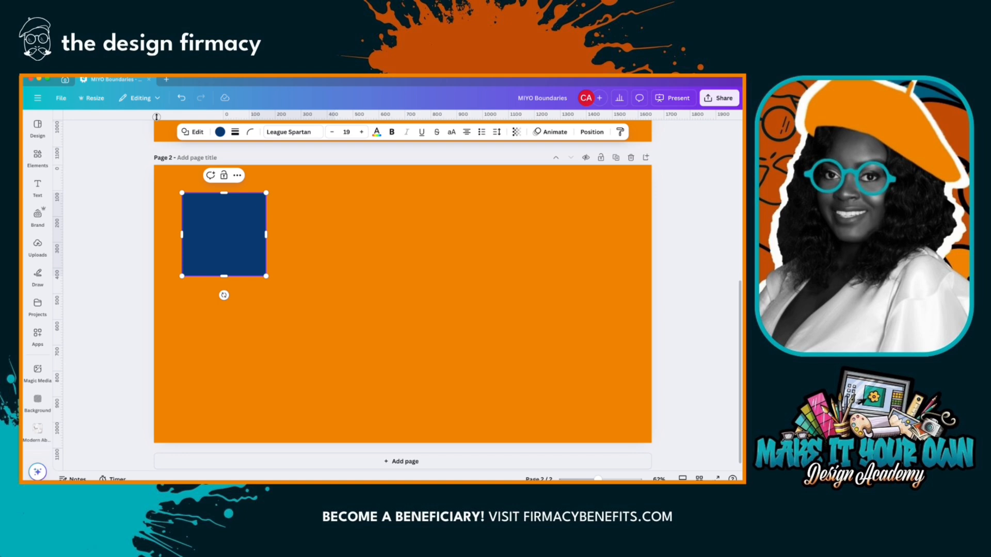
# - Add a horizontal guide about 400 px down page 2 and a vertical guide a little to the right of the blue square
pyautogui.moveTo(156, 116); pyautogui.dragTo(158, 269)
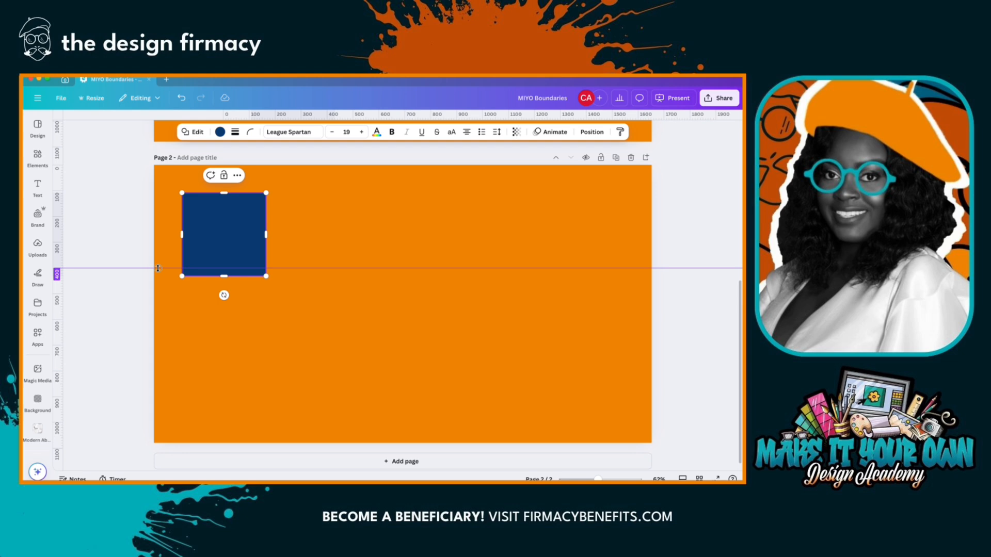
pyautogui.moveTo(158, 268); pyautogui.dragTo(159, 270)
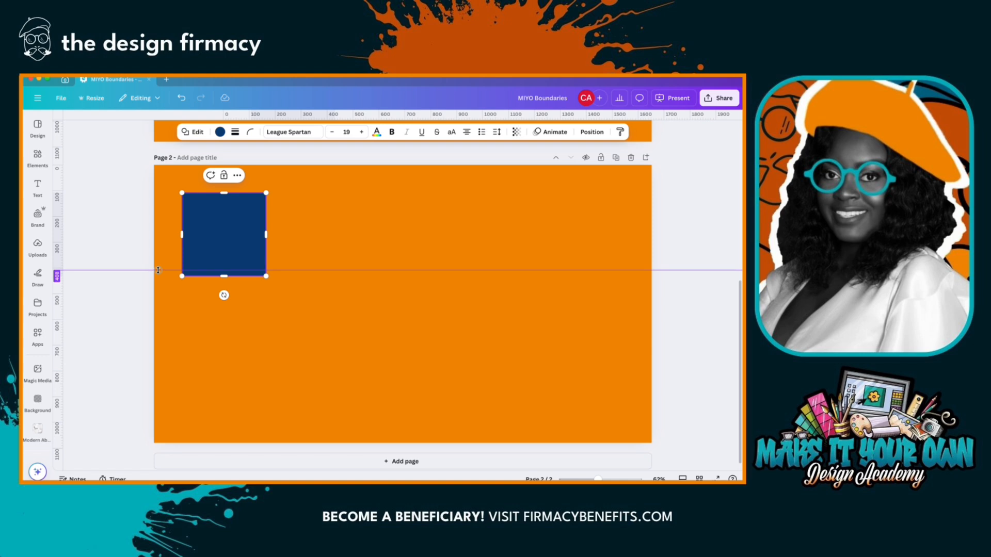
pyautogui.moveTo(158, 270); pyautogui.dragTo(158, 268)
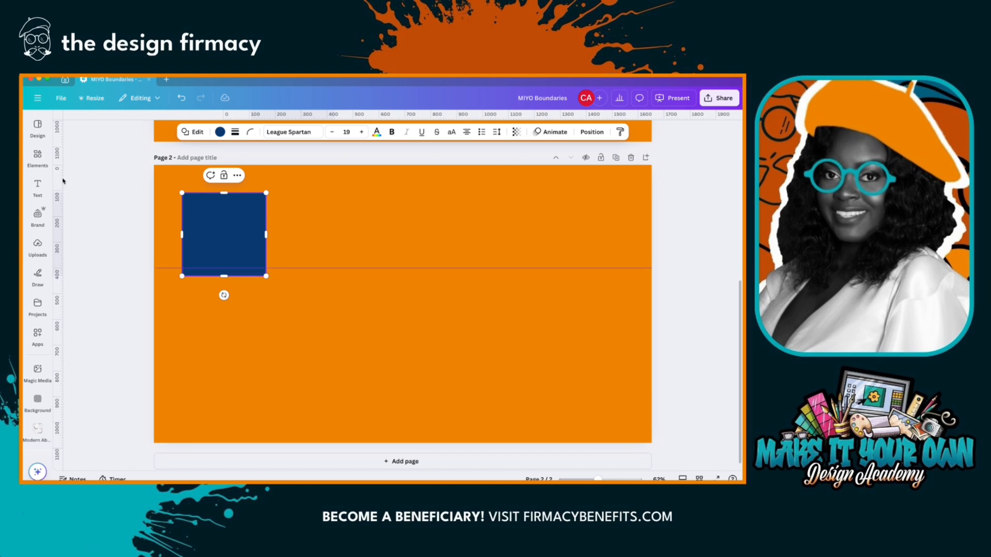
pyautogui.moveTo(61, 177); pyautogui.dragTo(277, 171)
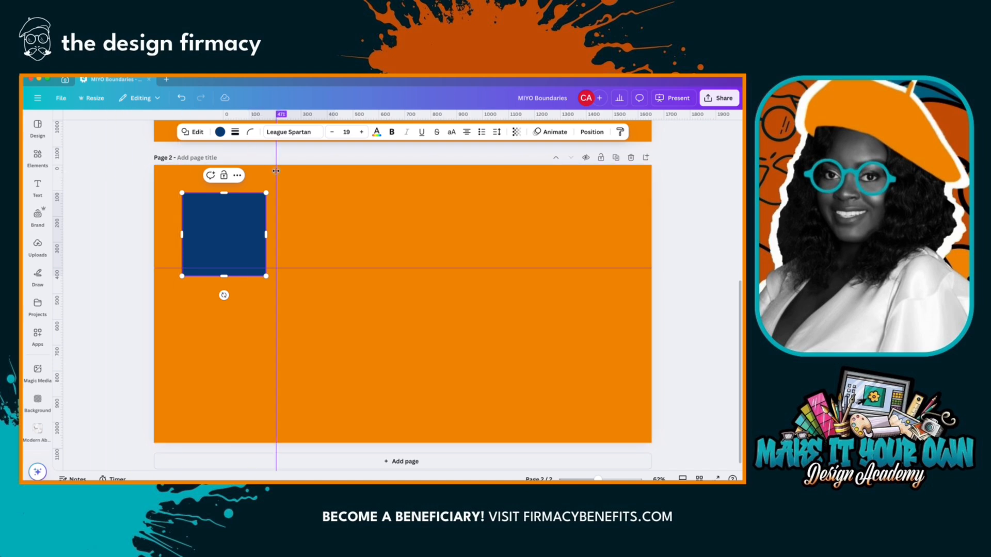
pyautogui.moveTo(277, 170); pyautogui.dragTo(301, 174)
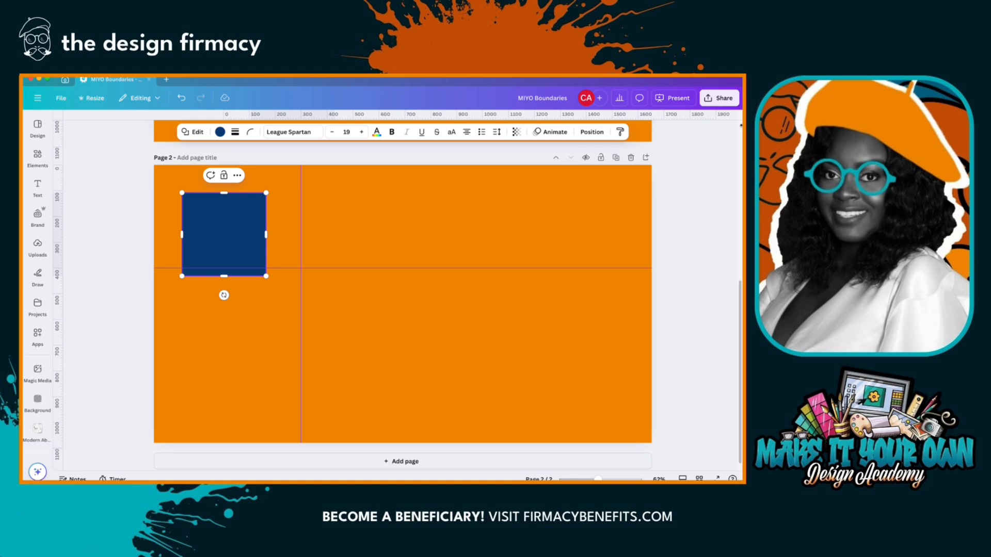
# - Snap the blue square's upper-left corner to the intersection of the two guides and deselect it
pyautogui.moveTo(204, 219); pyautogui.dragTo(321, 298)
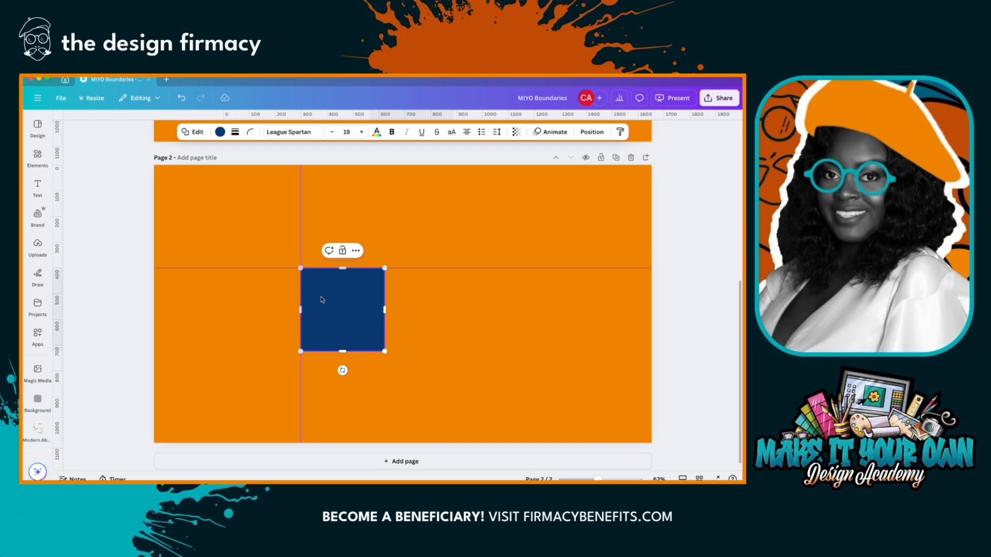
pyautogui.moveTo(321, 299)
pyautogui.mouseDown()
pyautogui.moveTo(325, 308)
pyautogui.moveTo(318, 289)
pyautogui.moveTo(322, 298)
pyautogui.mouseUp()
pyautogui.click(421, 299)
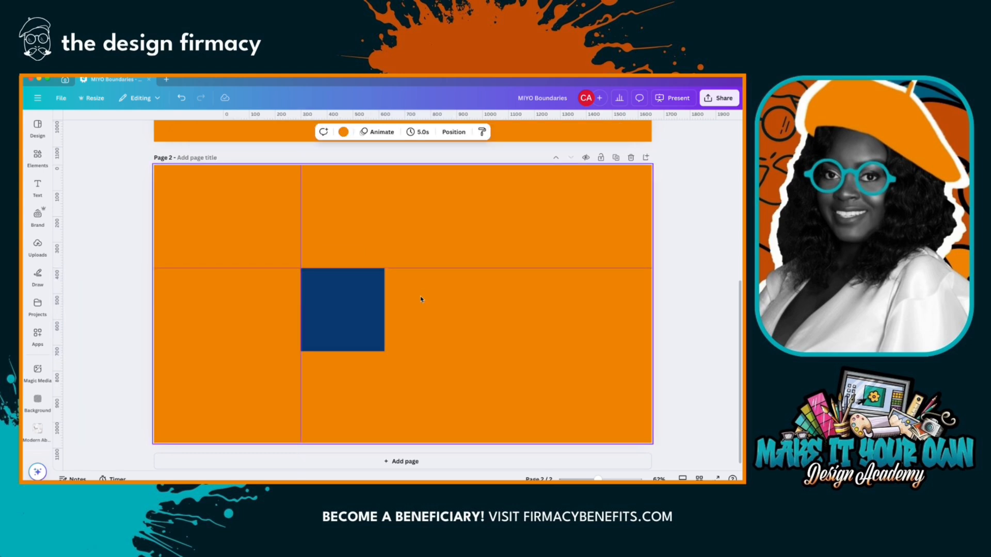
# - Add a Title text box in the brand style beside the blue square, widen it and left-align its text
pyautogui.click(37, 187)
pyautogui.click(97, 213)
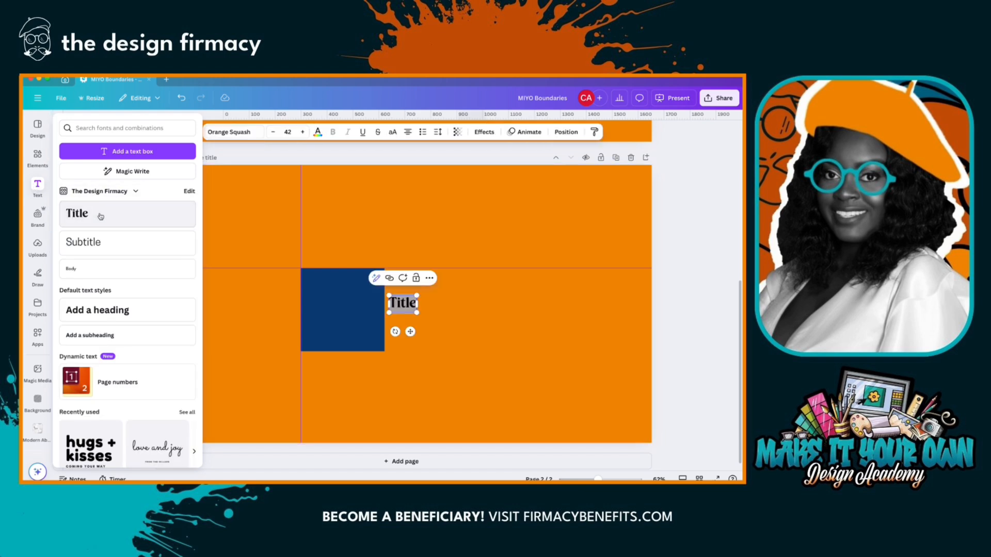
pyautogui.moveTo(417, 303); pyautogui.dragTo(526, 303)
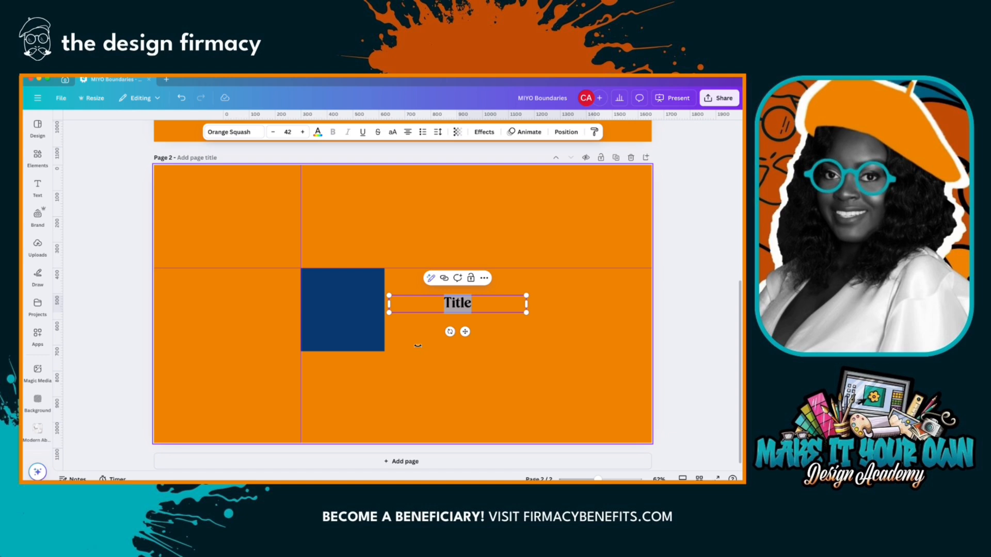
pyautogui.click(416, 343)
pyautogui.click(460, 306)
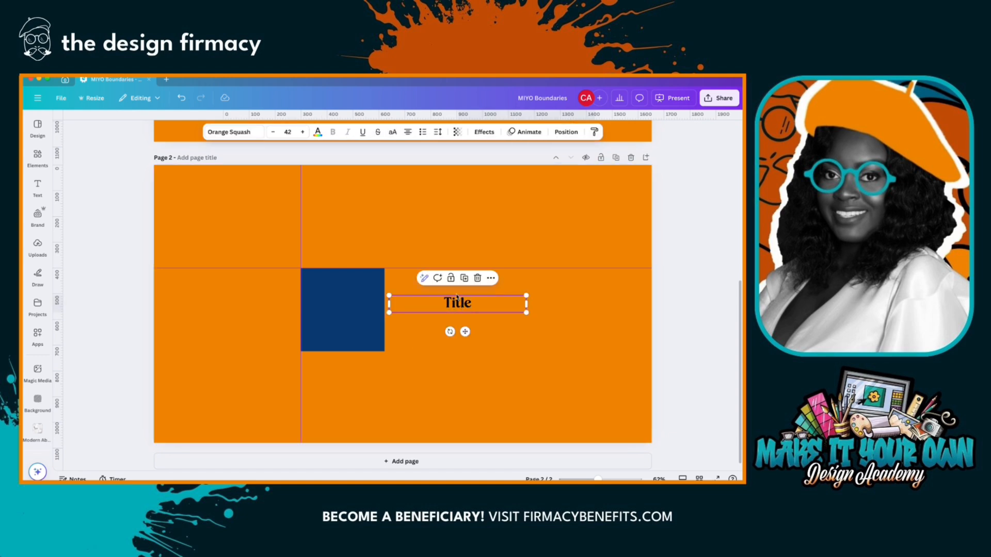
pyautogui.click(408, 132)
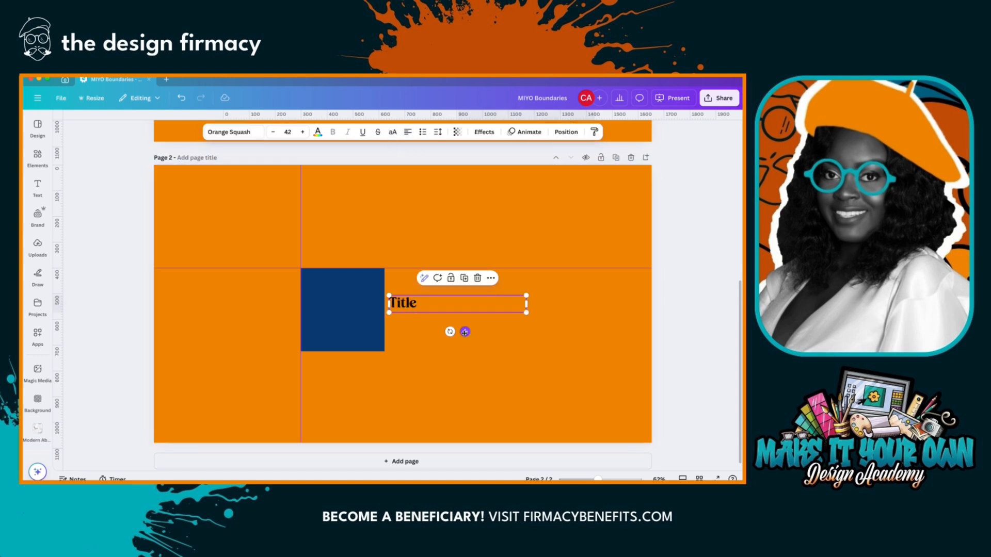
# - Add a second vertical guide just to the right of the square and snap the Title text box's left edge to it
pyautogui.moveTo(465, 332); pyautogui.dragTo(475, 318)
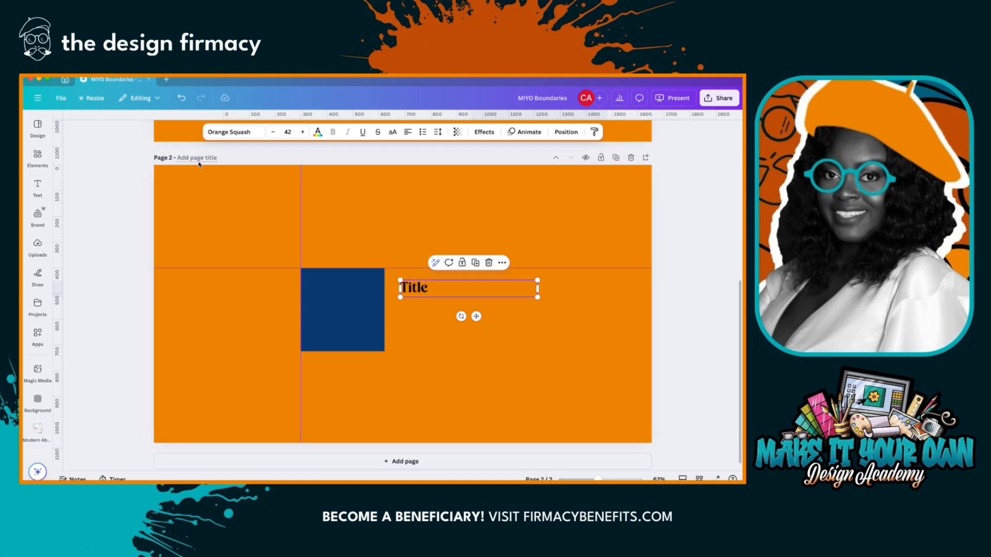
pyautogui.click(385, 114)
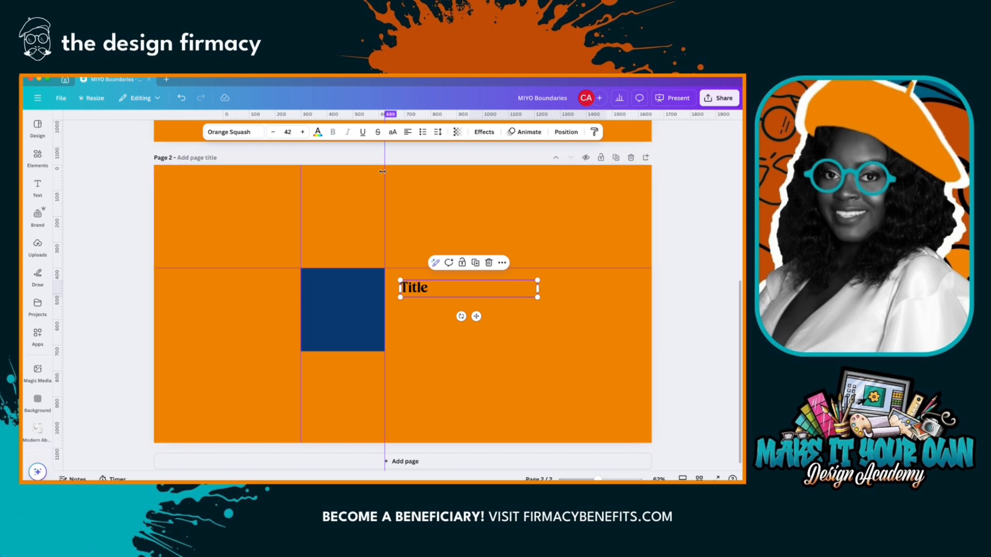
pyautogui.moveTo(383, 172); pyautogui.dragTo(393, 172)
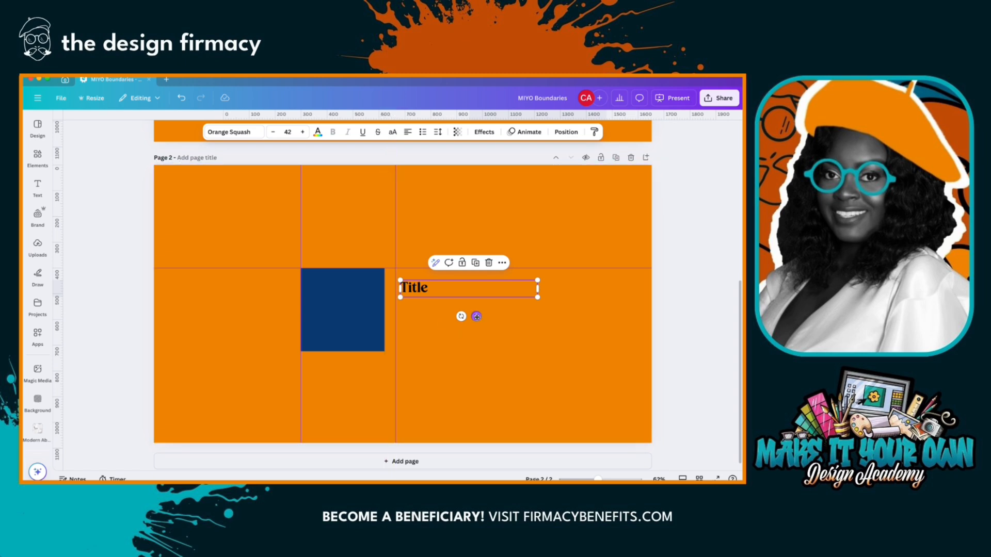
pyautogui.moveTo(476, 316); pyautogui.dragTo(472, 319)
# - Add a left-aligned Body text box directly below the Title, against the same guide, and fill it with several lines of random filler text
pyautogui.click(37, 187)
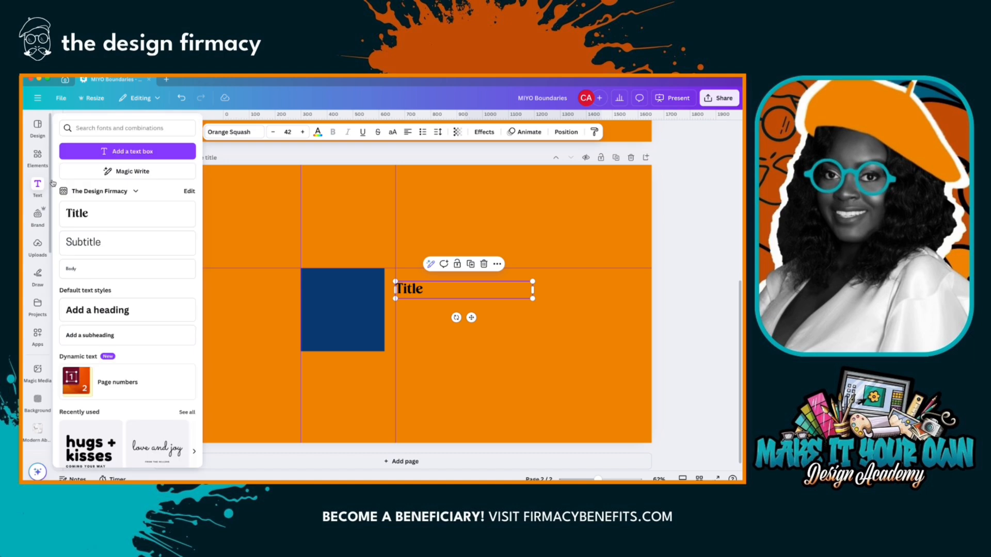
pyautogui.click(96, 266)
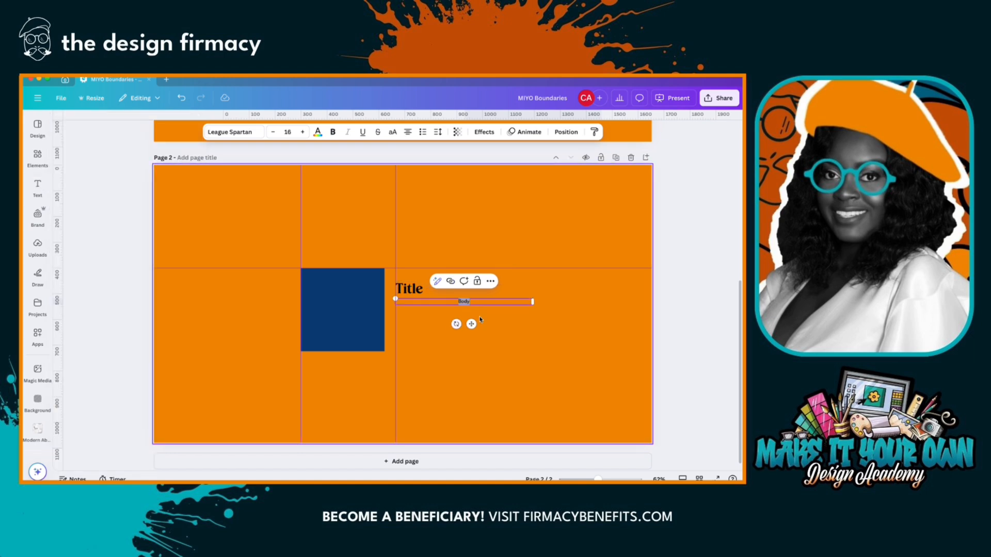
pyautogui.moveTo(474, 326); pyautogui.dragTo(473, 327)
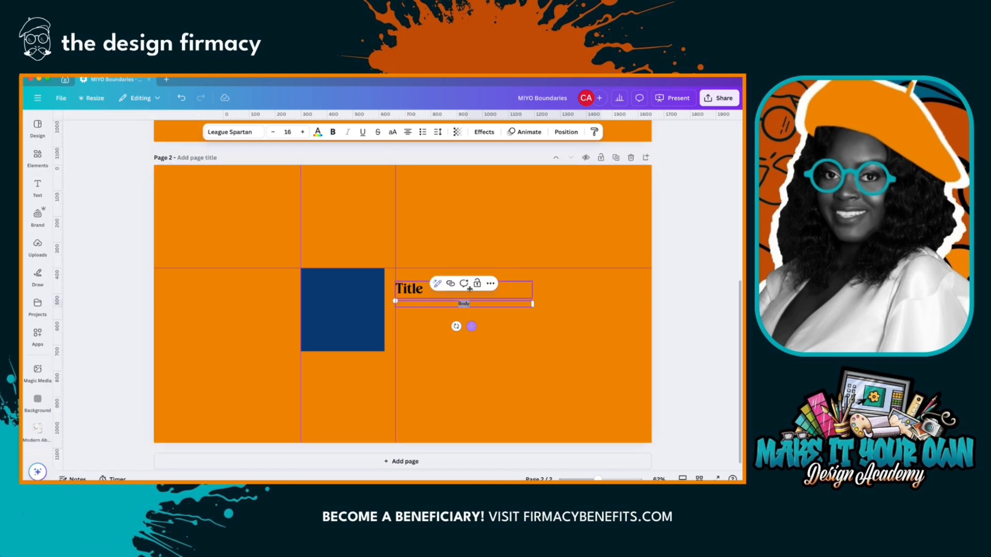
pyautogui.click(407, 132)
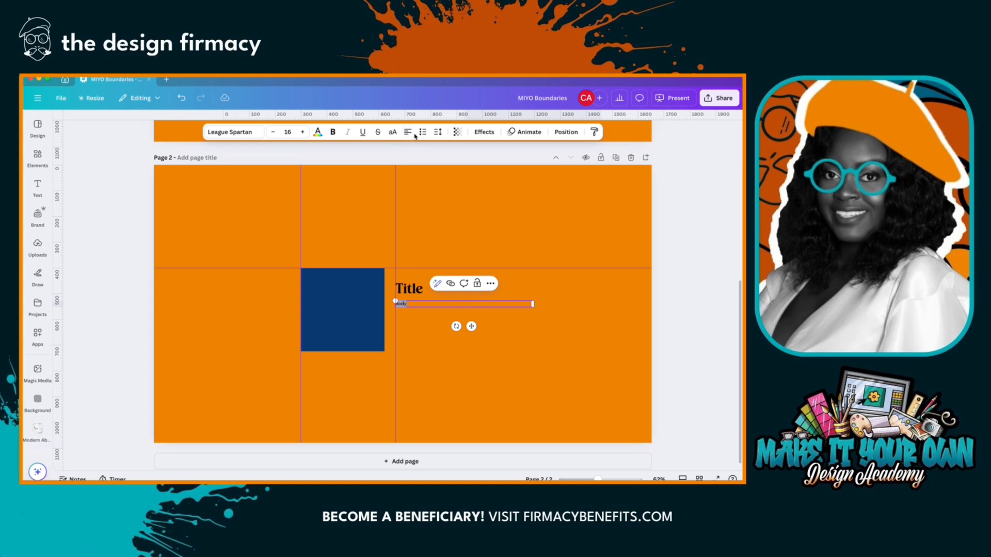
pyautogui.write("huiyhtyrnehsatxrjdytkflyguhoijO'puoiyutiyr7.e6tdu.sryamezdxfchg.vfjguhijoiupyotiruderysedtd")
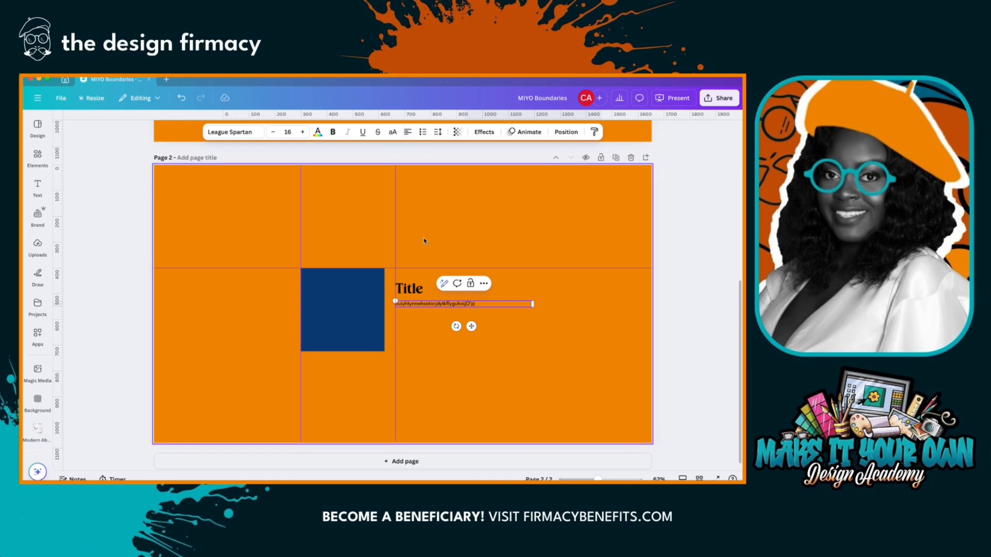
pyautogui.write('zfgxfcgjvhbjl;ijuytrideturyuetGZDhxfcgvhghiy;ltiryt')
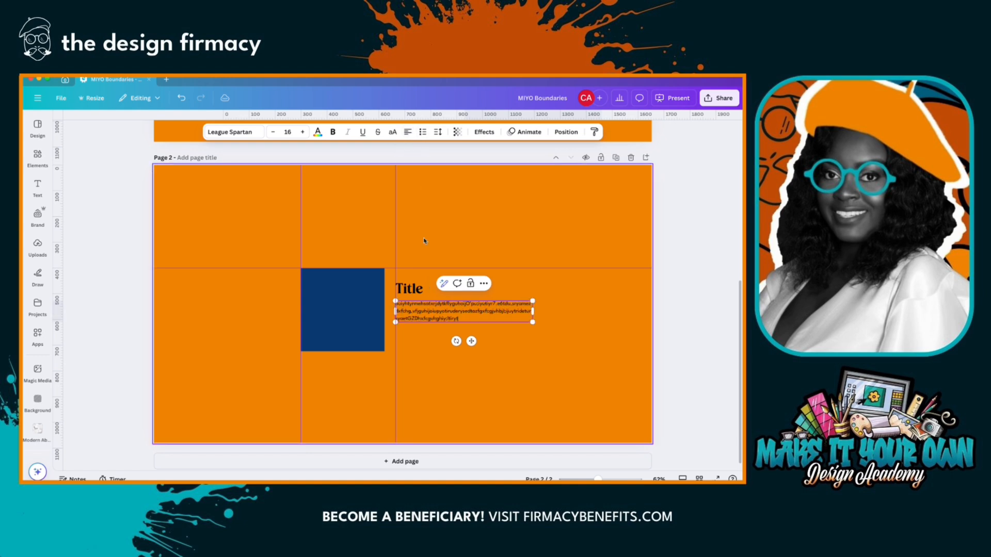
pyautogui.write('uedrhysgxfhcgvhjliuyotiruftdyrhfxgcgvhbjkujiypto7ri6eurswyeatgdzxfcgvhbgkjl;htyfr')
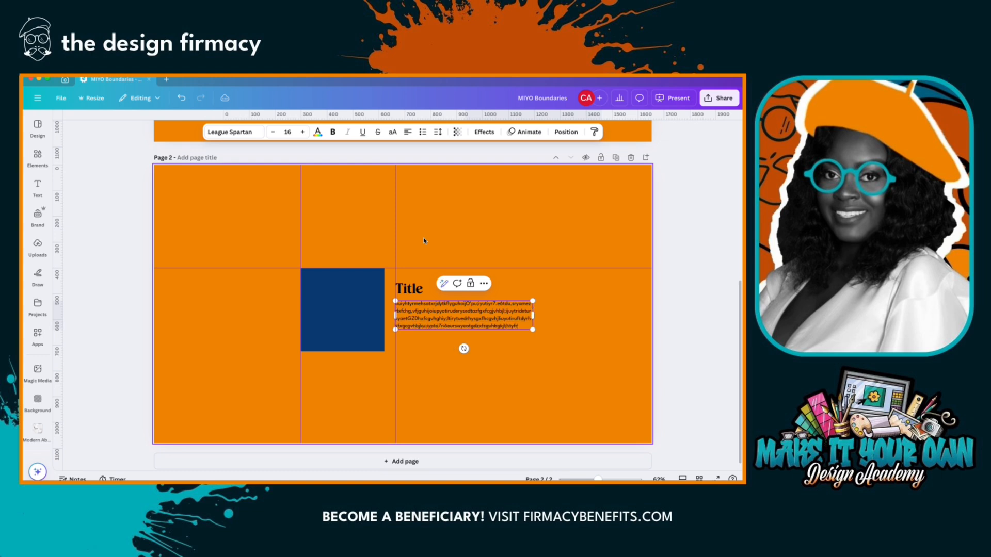
pyautogui.write('deswfcghtvytfrdeswtgghyurfe')
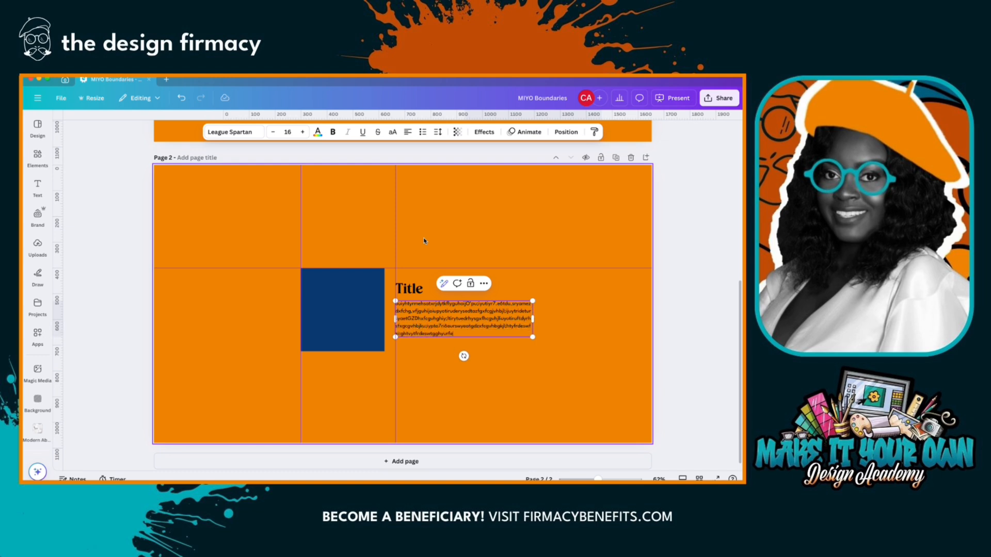
pyautogui.write('wsrdtjfgkhljk;iuoytiyrutedrysgtxfdchgvjbjk')
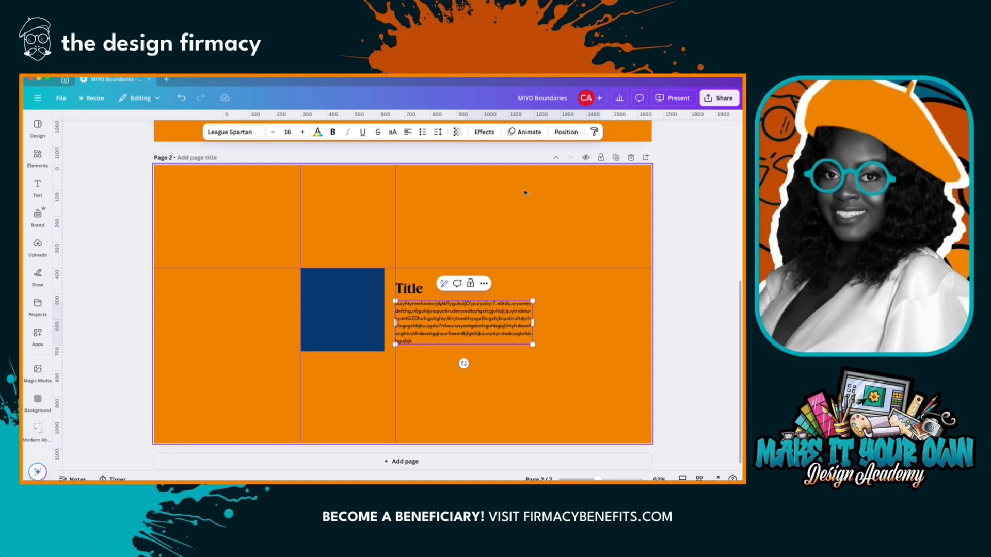
# - Extend the Body text with more random filler and lower its box along the guide until its bottom edge aligns with the blue square's
pyautogui.click(661, 193)
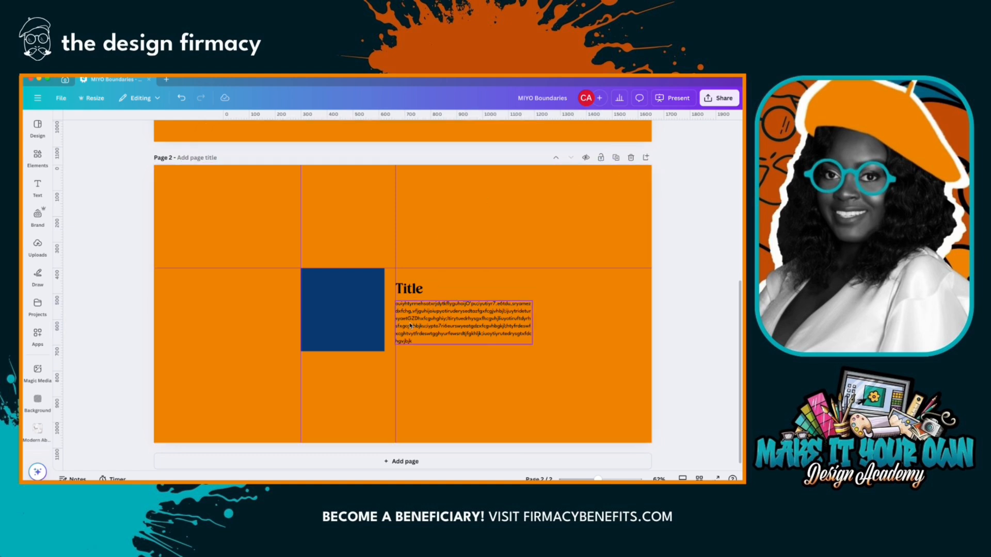
pyautogui.moveTo(410, 325); pyautogui.dragTo(410, 330)
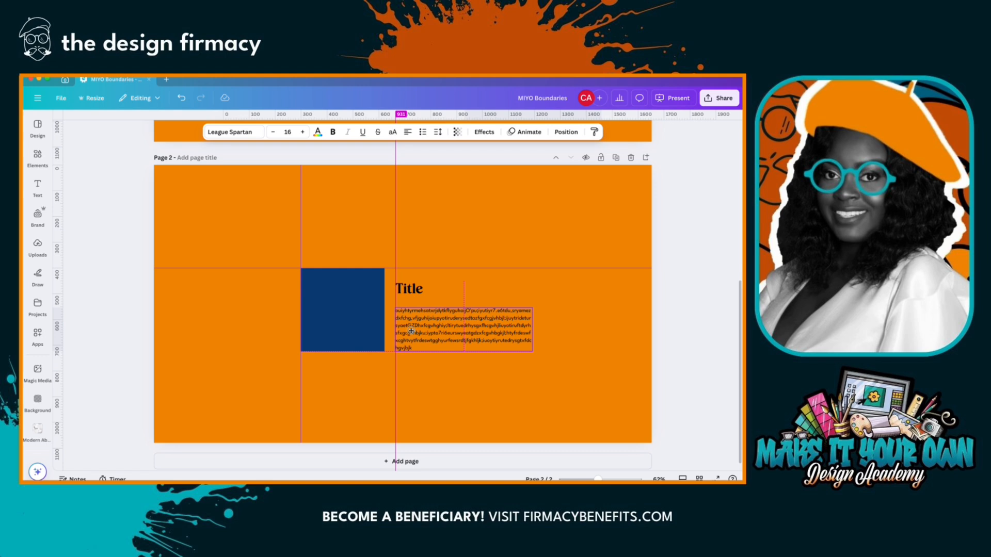
pyautogui.moveTo(410, 331); pyautogui.dragTo(411, 332)
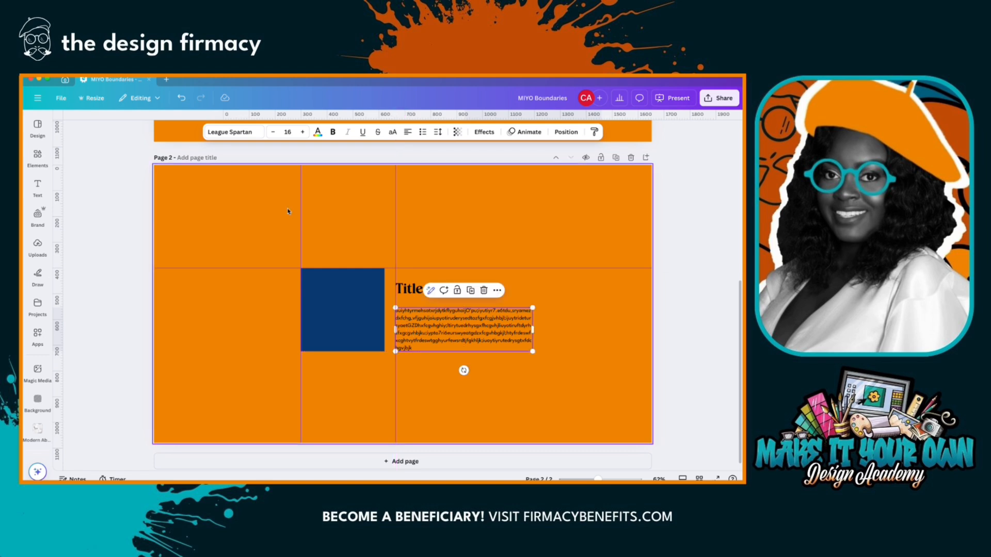
# - Add a third page and remove both vertical guides and the horizontal guide from it
pyautogui.click(287, 462)
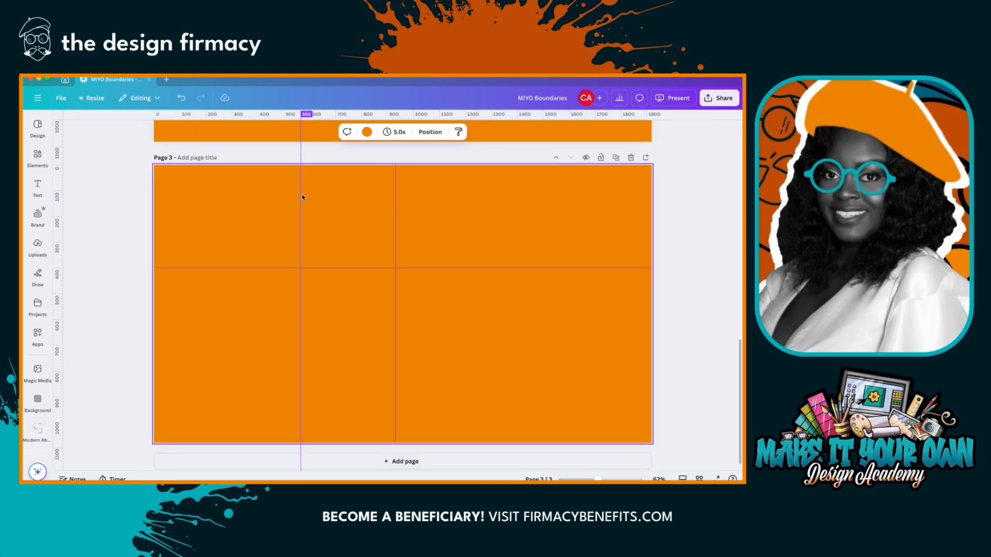
pyautogui.moveTo(301, 196); pyautogui.dragTo(67, 195)
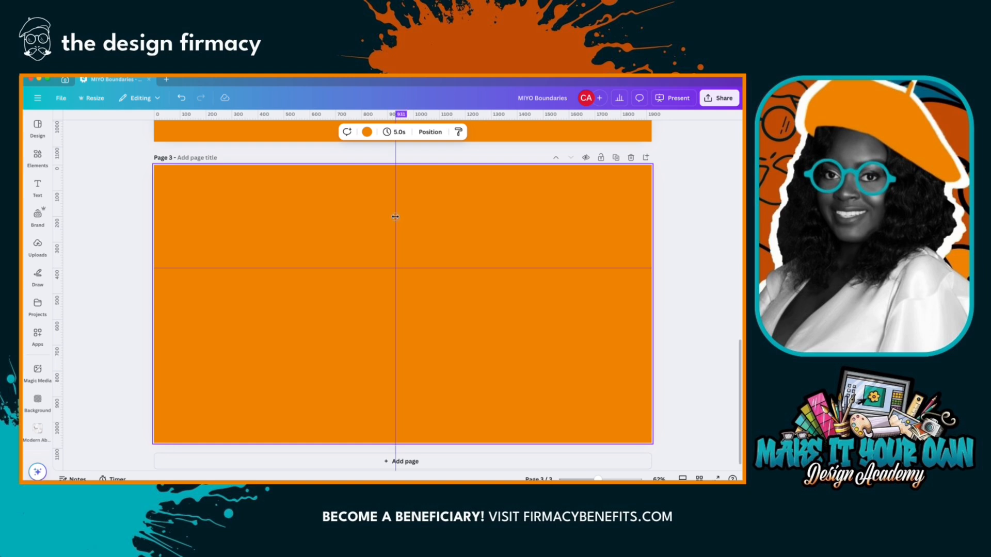
pyautogui.moveTo(395, 217); pyautogui.dragTo(51, 227)
pyautogui.click(37, 245)
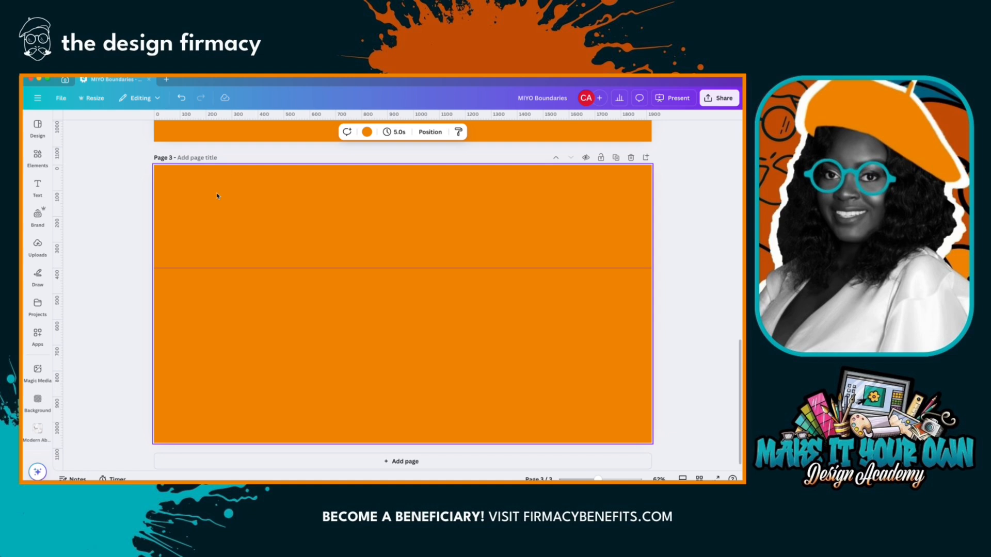
pyautogui.moveTo(210, 268); pyautogui.dragTo(77, 108)
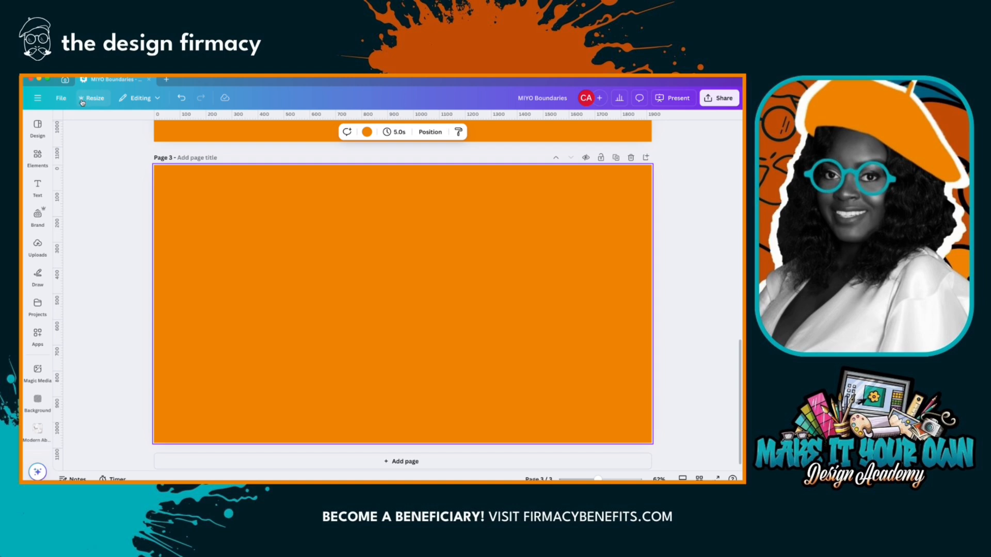
# - Show the margins on the design's pages
pyautogui.click(58, 99)
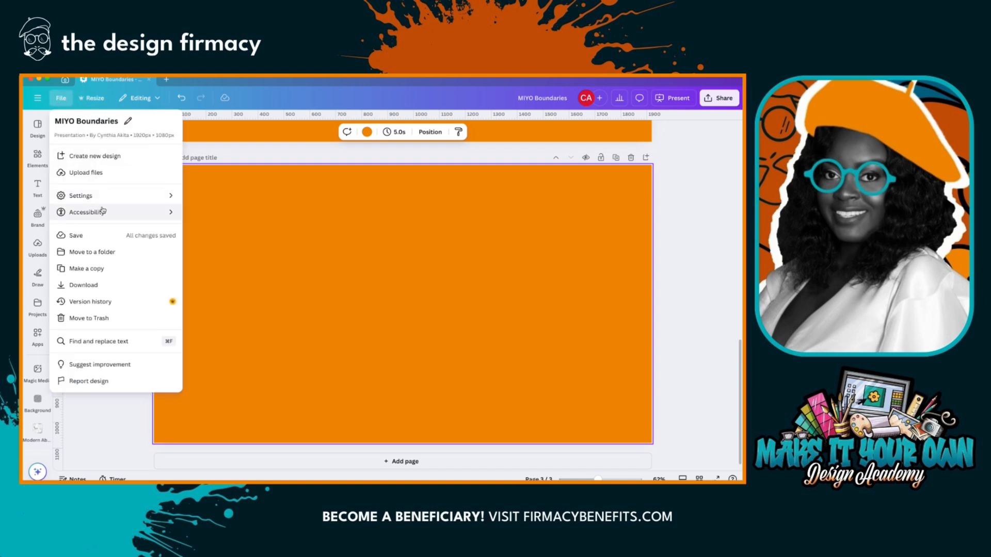
pyautogui.moveTo(164, 198)
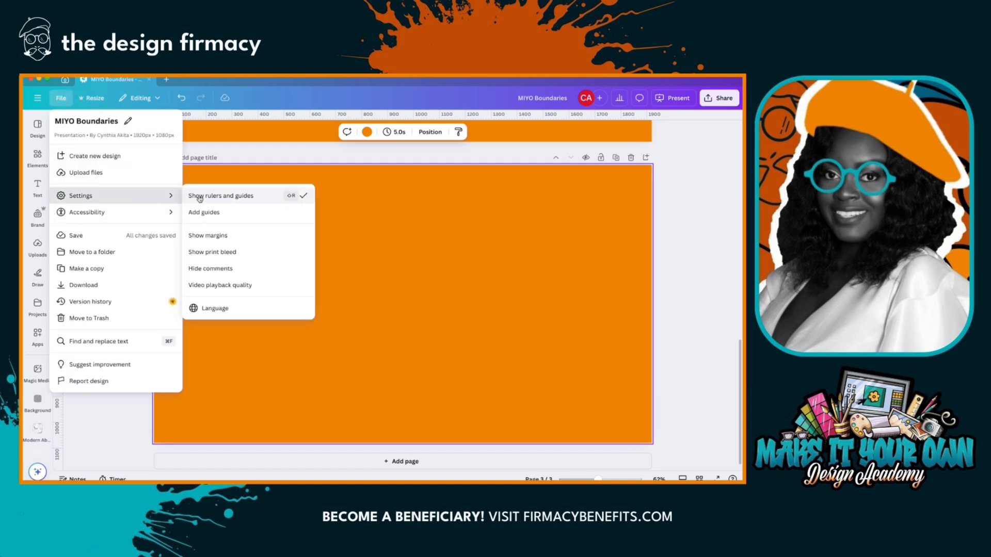
pyautogui.click(208, 236)
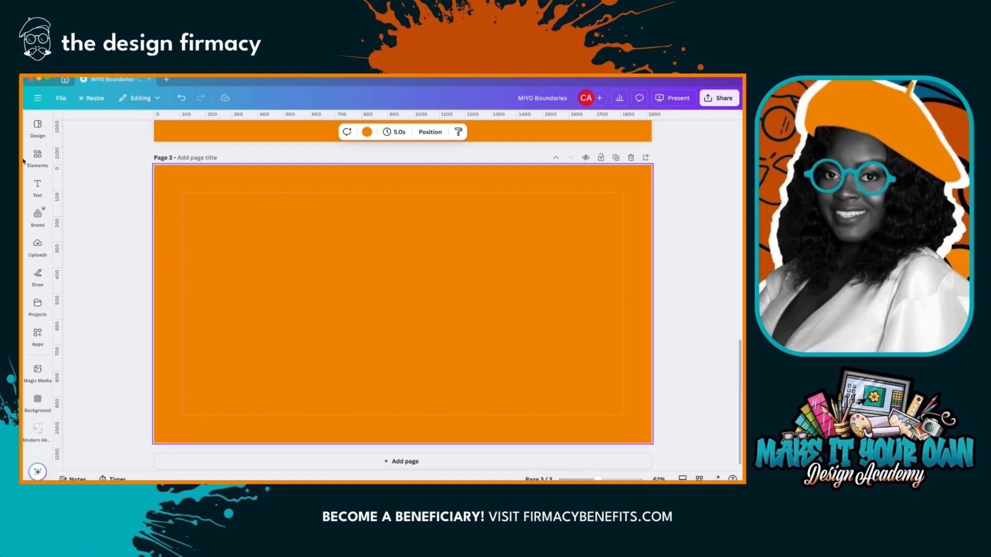
# - Add the recently used photo of red roses on a dark background to page 3
pyautogui.click(38, 186)
pyautogui.click(37, 156)
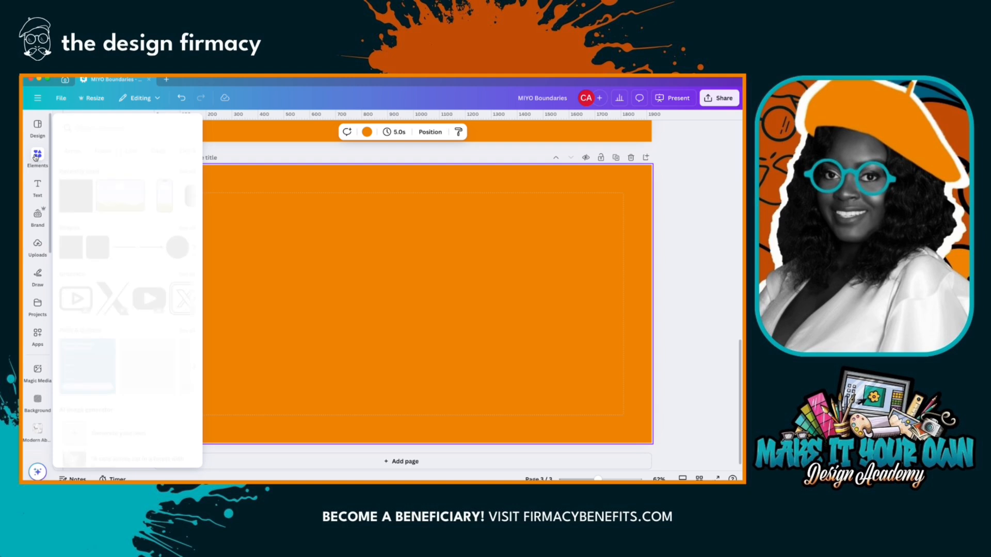
pyautogui.click(162, 132)
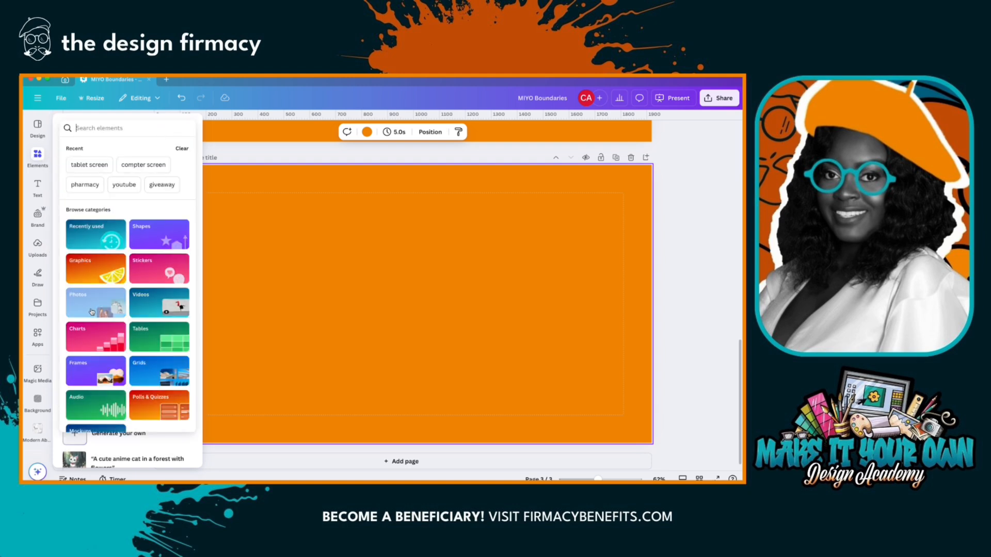
pyautogui.click(106, 304)
pyautogui.moveTo(154, 230)
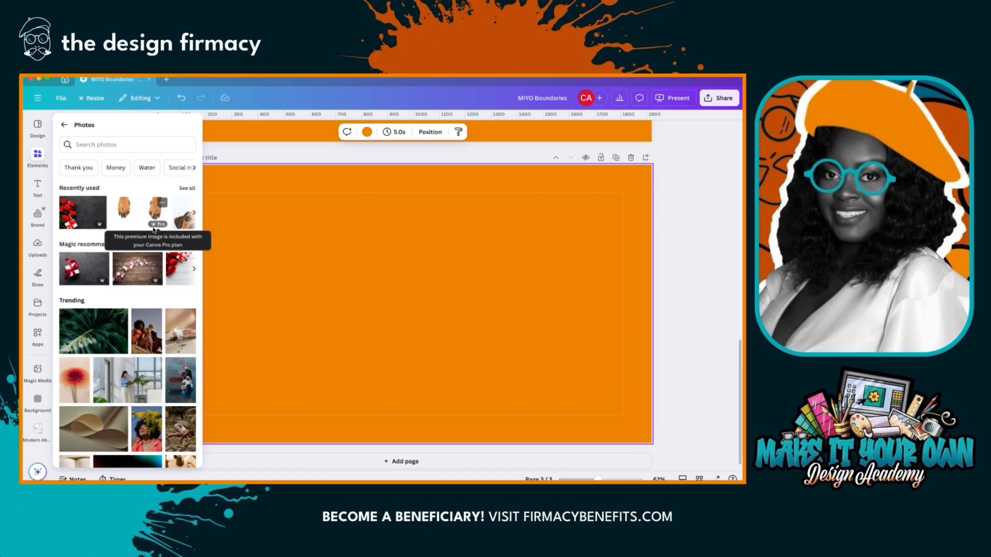
pyautogui.click(78, 220)
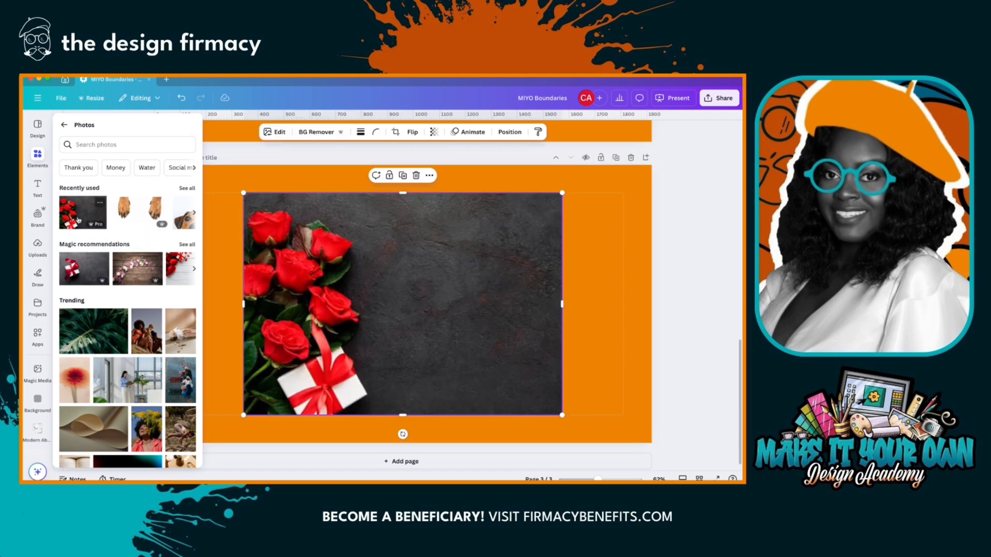
# - Fit the rose photo between the left and right margins and crop it from below into a banner about 220 px tall
pyautogui.moveTo(348, 274); pyautogui.dragTo(286, 273)
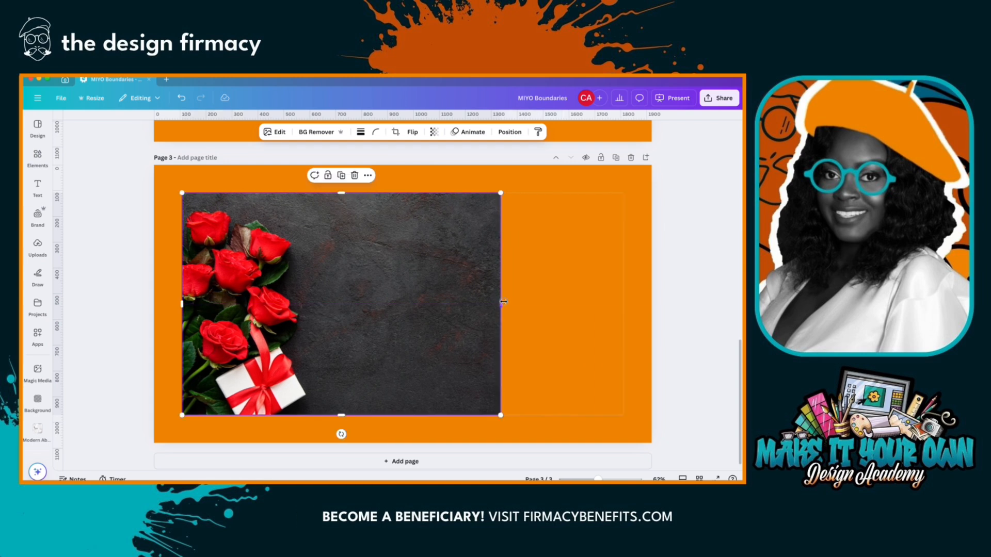
pyautogui.moveTo(500, 303); pyautogui.dragTo(624, 297)
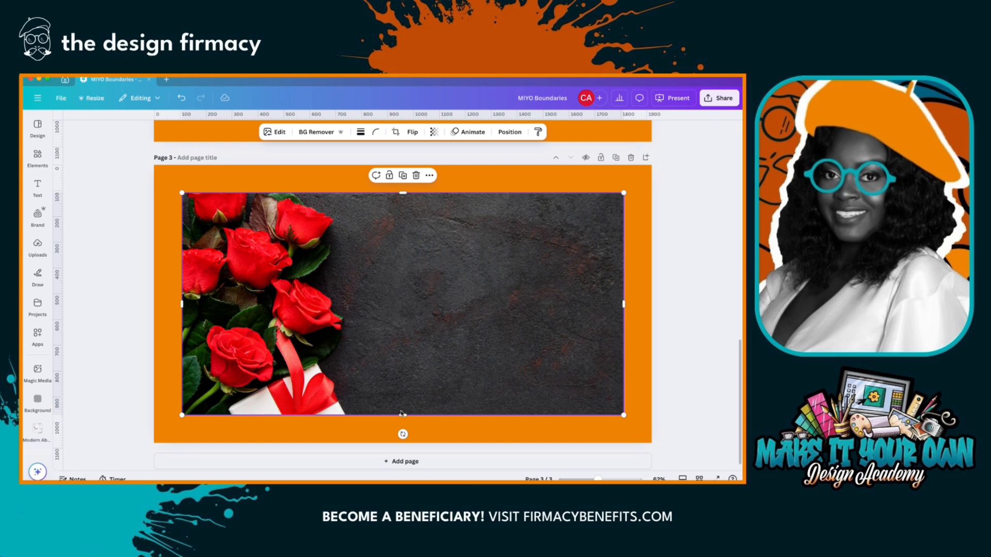
pyautogui.moveTo(404, 417); pyautogui.dragTo(430, 251)
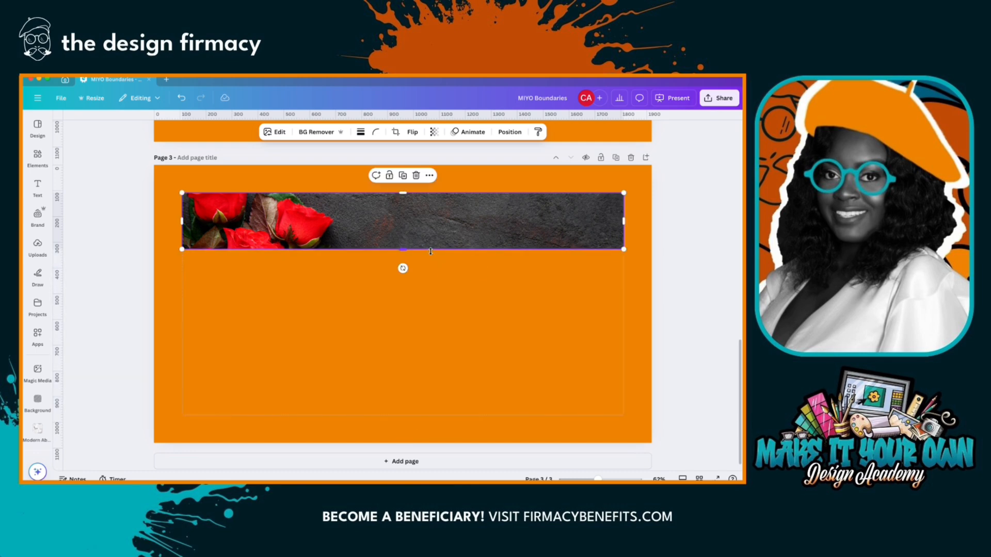
pyautogui.click(433, 272)
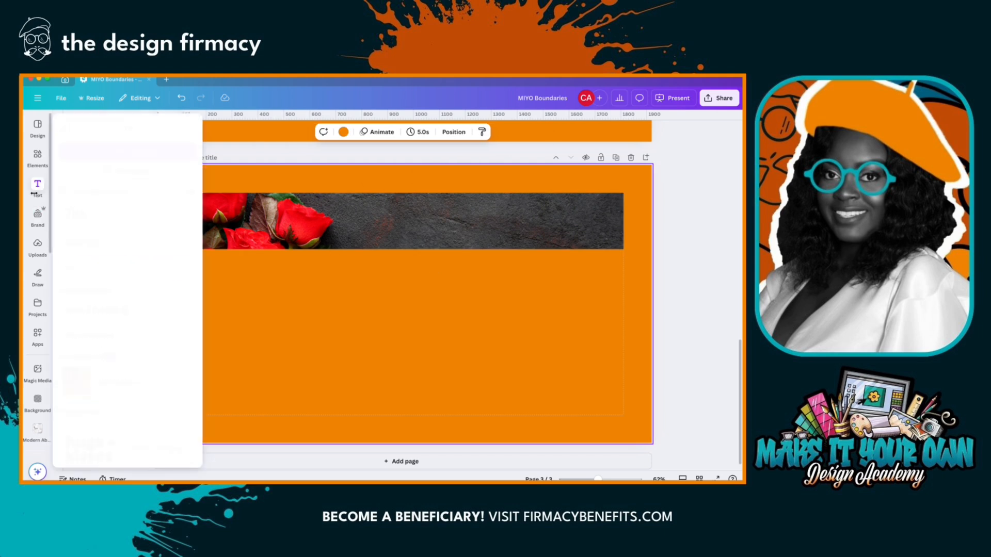
# - Copy the Body text box from page 2 to page 3, placing it below the rose banner against the left margin
pyautogui.scroll(3, 291, 233)
pyautogui.scroll(3, 304, 222)
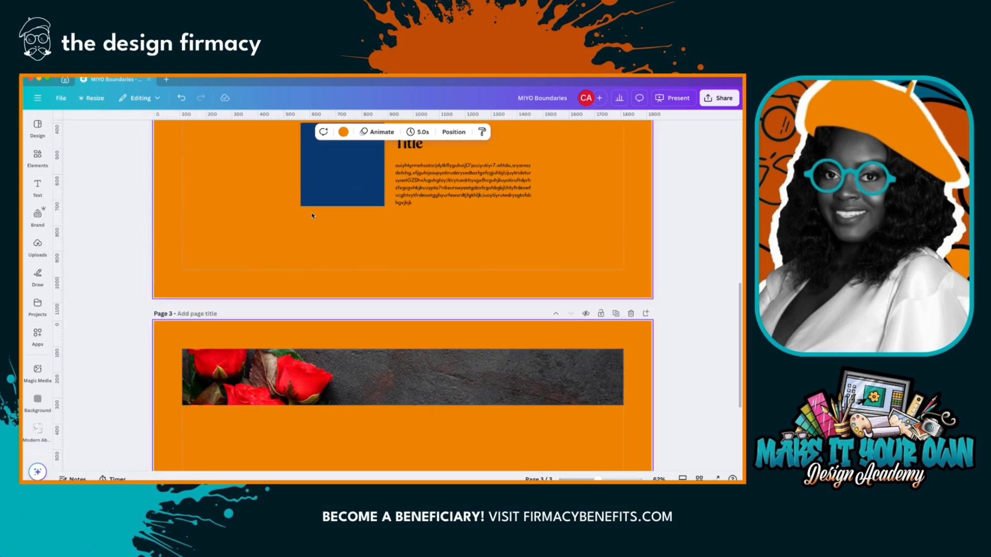
pyautogui.click(442, 197)
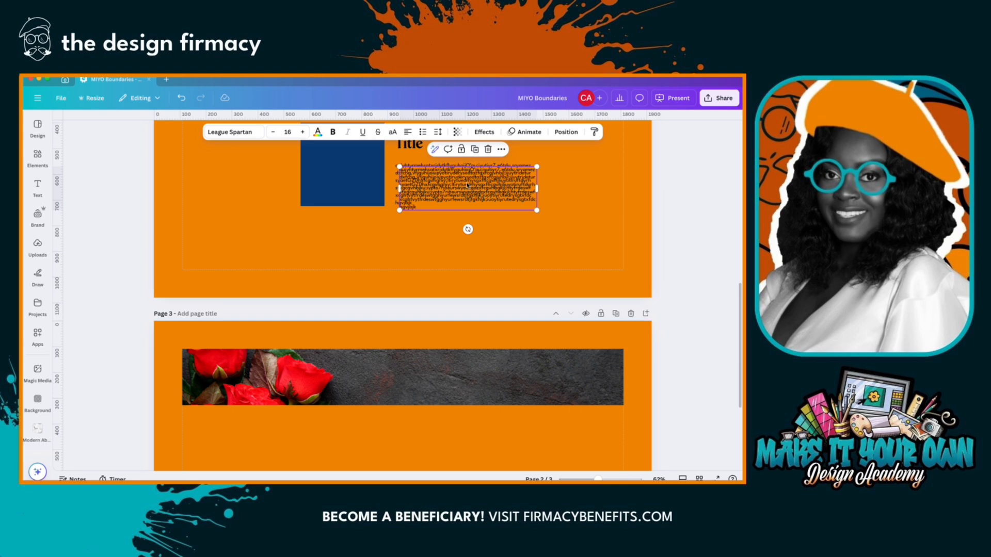
pyautogui.moveTo(459, 185); pyautogui.dragTo(247, 441)
pyautogui.scroll(-3, 240, 383)
# - Lengthen the filler text on page 3 by pasting several more copies of it at the end of the text
pyautogui.doubleClick(240, 361)
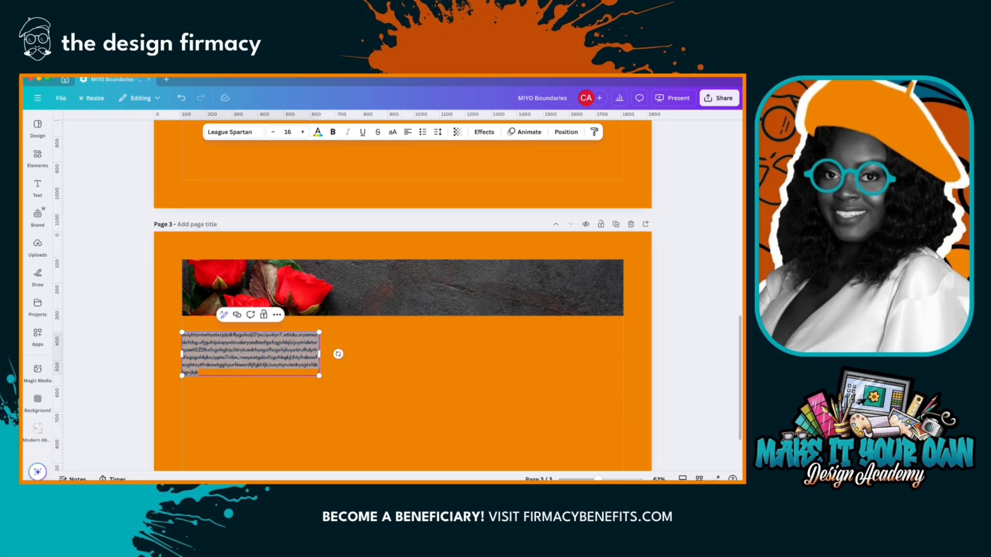
pyautogui.press('Right')
pyautogui.write("ouiyhtyrmehsatxrjdytkflyguhoijO'pu;iyutiyr7.e6tdu,sryamezdxfchg,vfjguhijoiupyotiruderysedtazfgxfcgjvhbjl;ijuytridetursyaetGZDhxfcgvhghiy;ltirytuedrhysgxfhcgvhjliuyotiruftdyrhsfxgcgvhbjku;iypto7ri6eurswyeatgdzxfcgvhbgkjl;htyfrdeswfxcghtvytfrdeswtgghyurfewsrdtjfgkhljk;iuoytiyrutedrysgtxfdchgvjbjk")
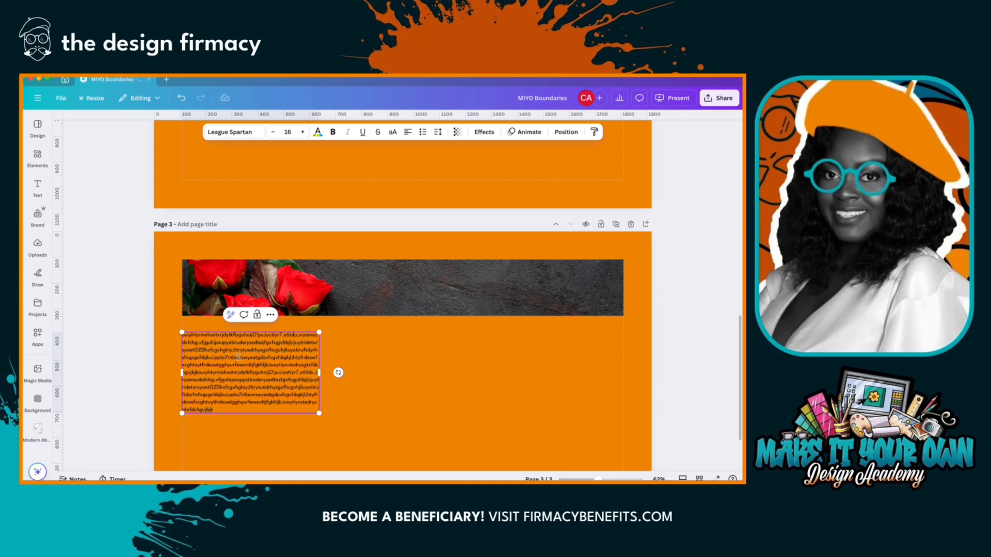
pyautogui.write("ouiyhtyrmehsatxrjdytkflyguhoijO'pu;iyutiyr7.e6tdu,sryamezdxfchg,vfjguhijoiupyotiruderysedtazfgxfcgjvhbjl;juytridetursyoetGZDhxfcgvhghiy;ltirytuedrhysgxfhcgvhjliuyotiruftdyrhsfxgcgvhbjku;iypto7ri6eurswyeatgdzxfcgvhbgkjl;htyfrdeswfxcghtvytfrdeswtgghyurfewsrdtjfgkhljk;iuoytiyrutedrysgtxfdchgvjbjk")
pyautogui.hotkey('ctrl', 'v')
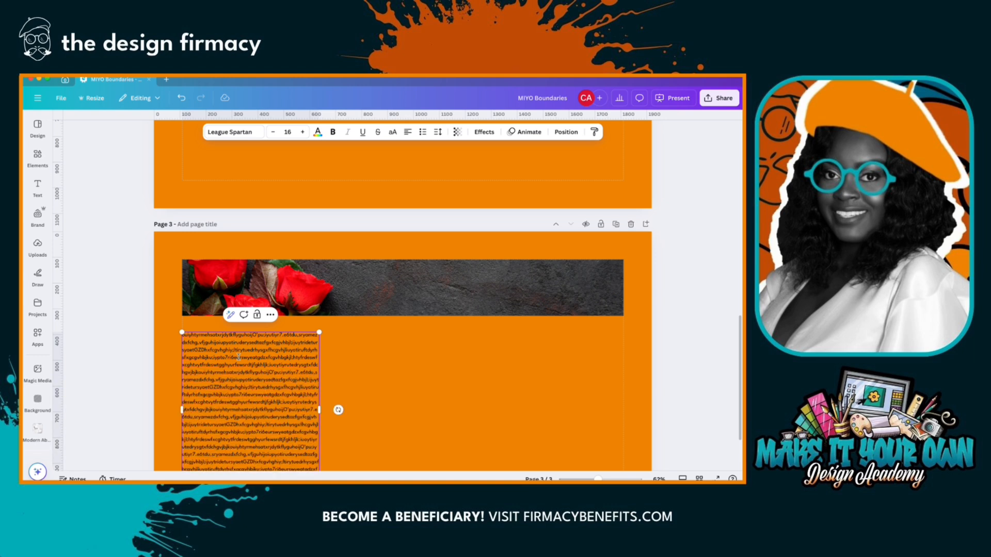
# - Resize the filler text box to span from the left margin to the page's horizontal centre, and deselect it
pyautogui.scroll(-3, 252, 311)
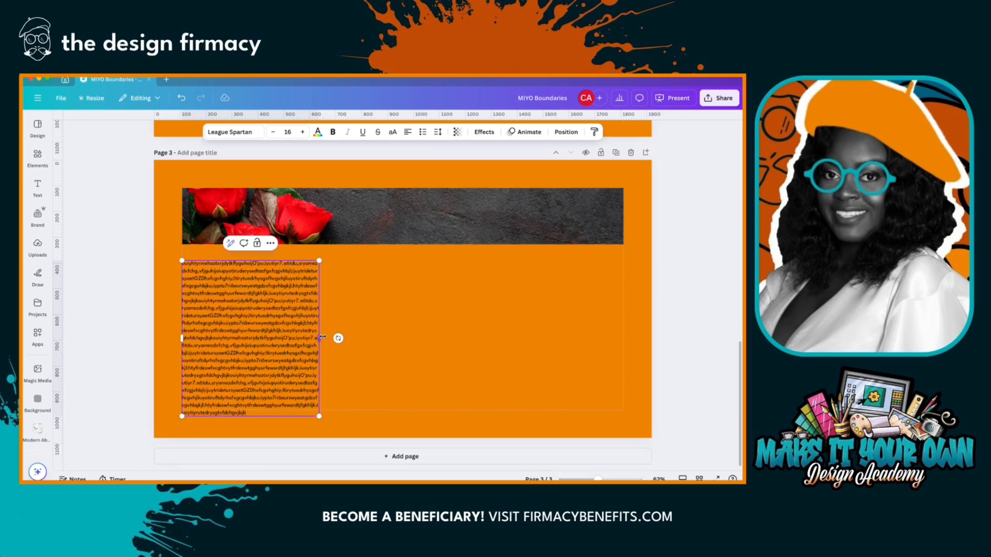
pyautogui.moveTo(320, 338); pyautogui.dragTo(627, 269)
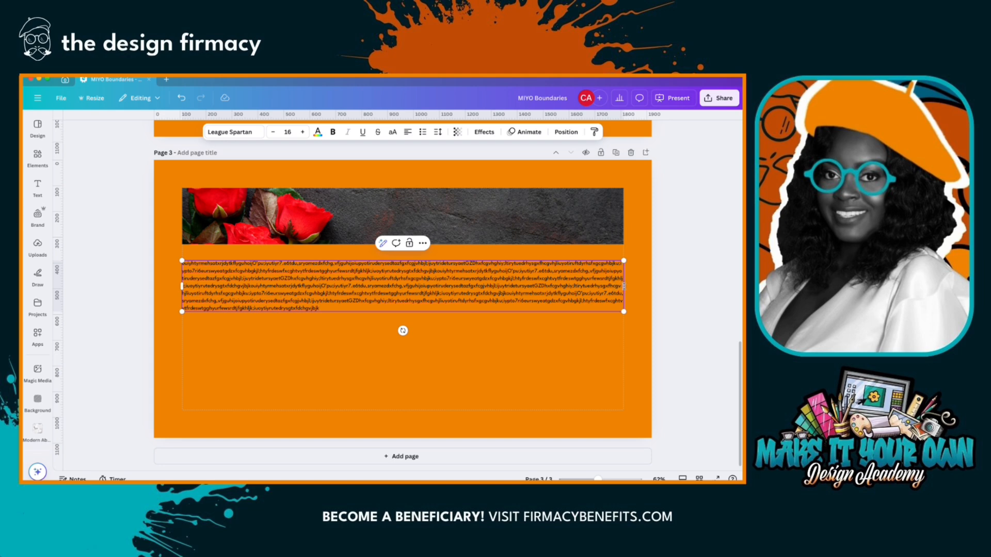
pyautogui.moveTo(624, 286); pyautogui.dragTo(403, 301)
pyautogui.click(436, 298)
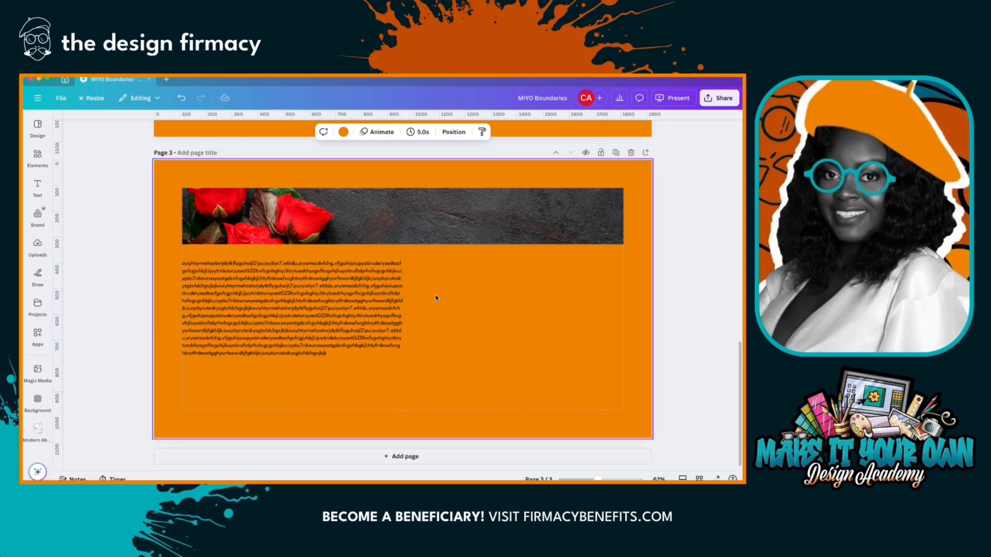
# - Add the photo of pink and white flowers on dark wood and snap its right edge to the right margin
pyautogui.click(25, 166)
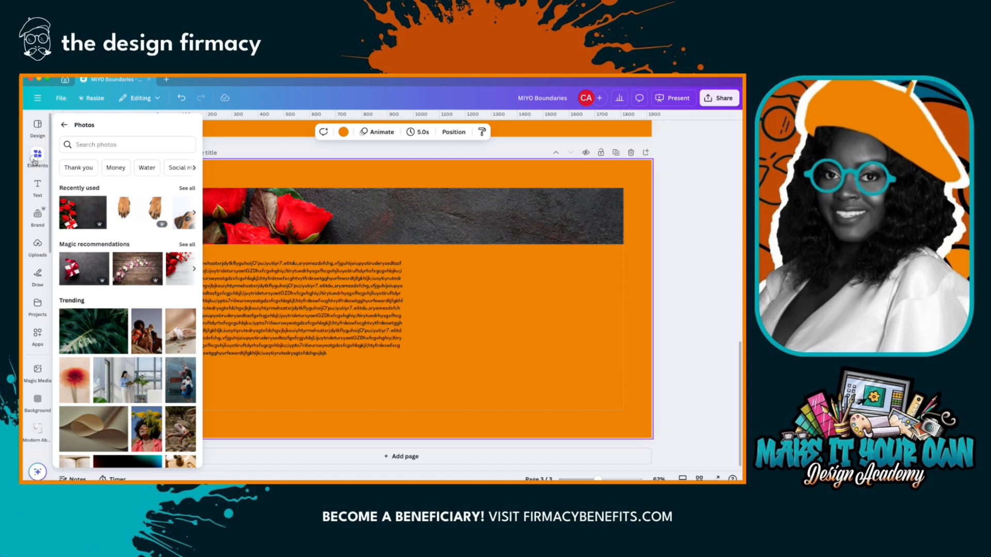
pyautogui.click(84, 209)
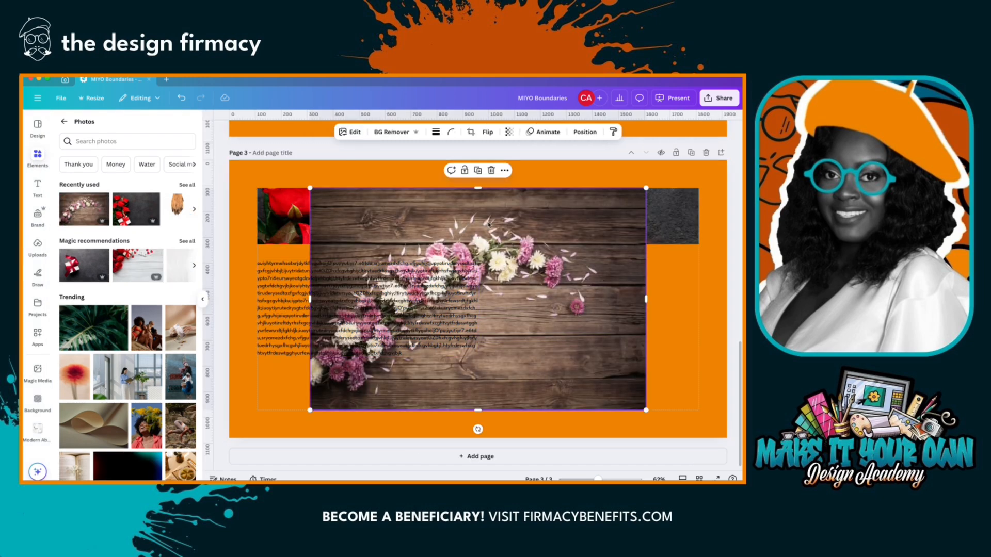
pyautogui.moveTo(488, 224); pyautogui.dragTo(541, 223)
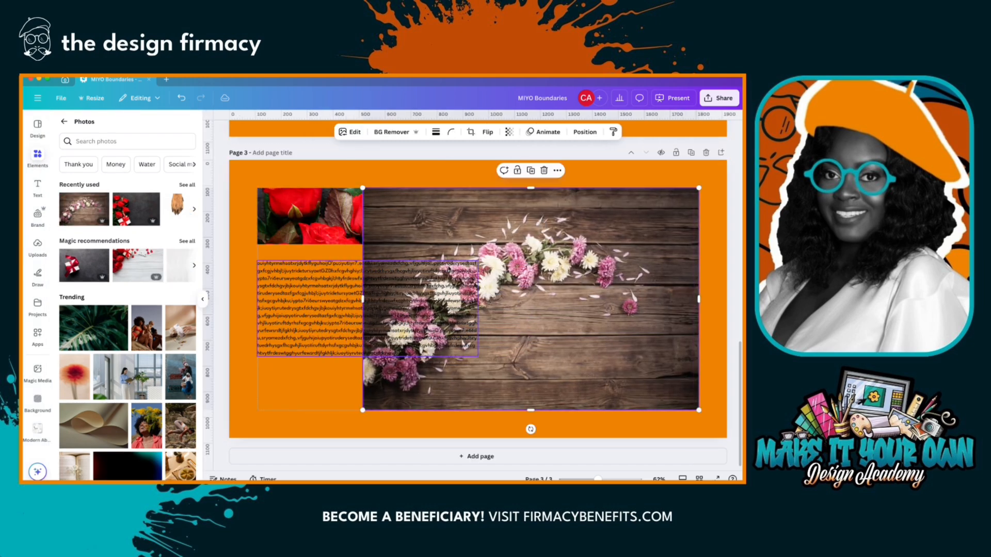
# - Crop the flower photo to fit beside the text under the banner, its bottom edge level with the text block's
pyautogui.moveTo(362, 299); pyautogui.dragTo(492, 294)
pyautogui.moveTo(596, 190); pyautogui.dragTo(586, 252)
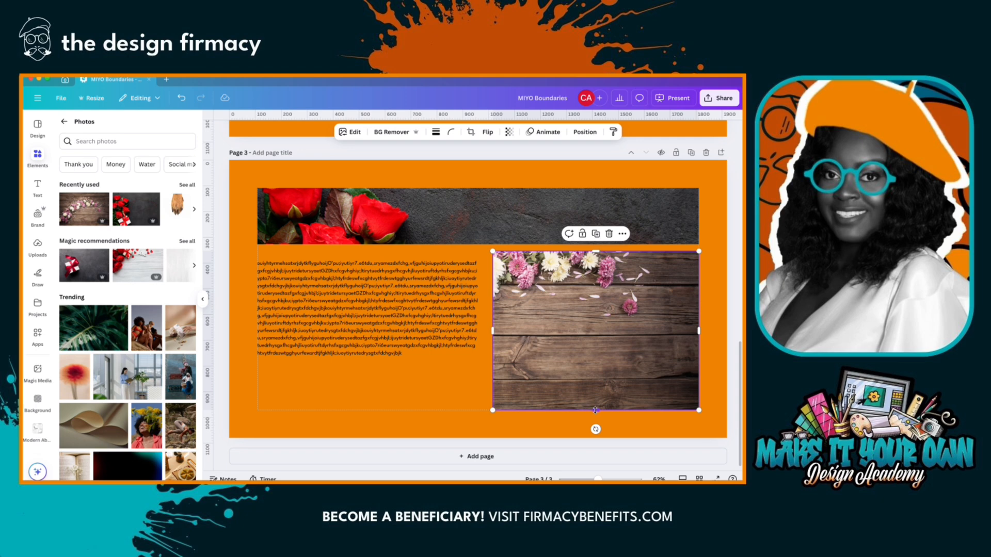
pyautogui.moveTo(596, 411); pyautogui.dragTo(604, 356)
pyautogui.click(714, 365)
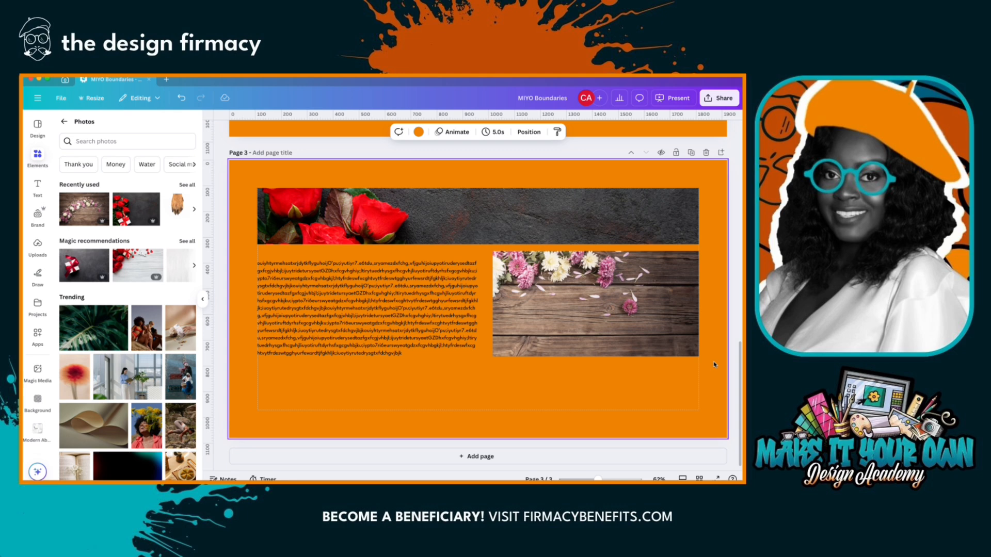
# - Move the banner, the flower photo and the text block on page 3 out of alignment with the margins and each other
pyautogui.moveTo(404, 225); pyautogui.dragTo(378, 214)
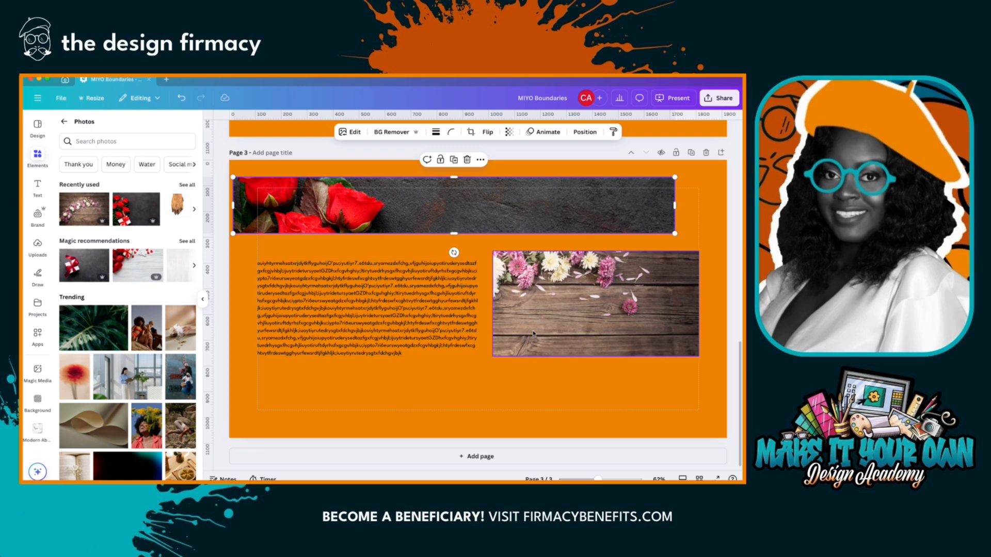
pyautogui.moveTo(533, 333); pyautogui.dragTo(612, 395)
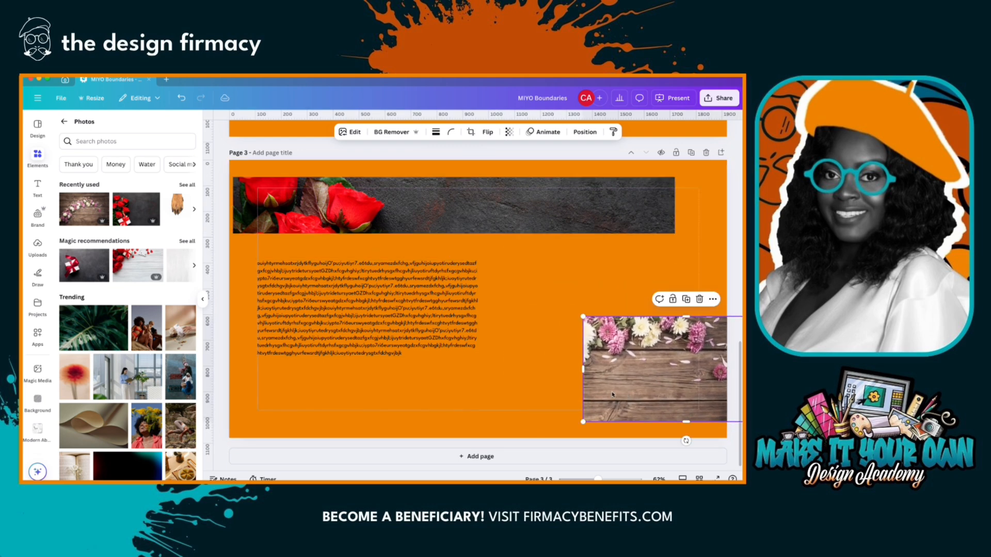
pyautogui.moveTo(380, 302); pyautogui.dragTo(471, 292)
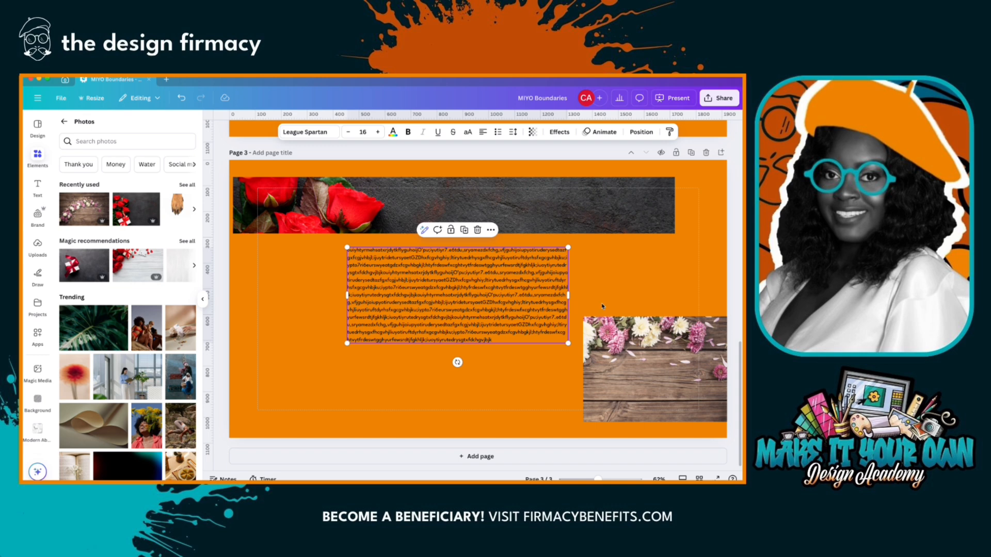
# - Duplicate the text block, place the copy in the page's lower-left area and widen it to reach the flower photo
pyautogui.click(464, 229)
pyautogui.moveTo(447, 298); pyautogui.dragTo(333, 407)
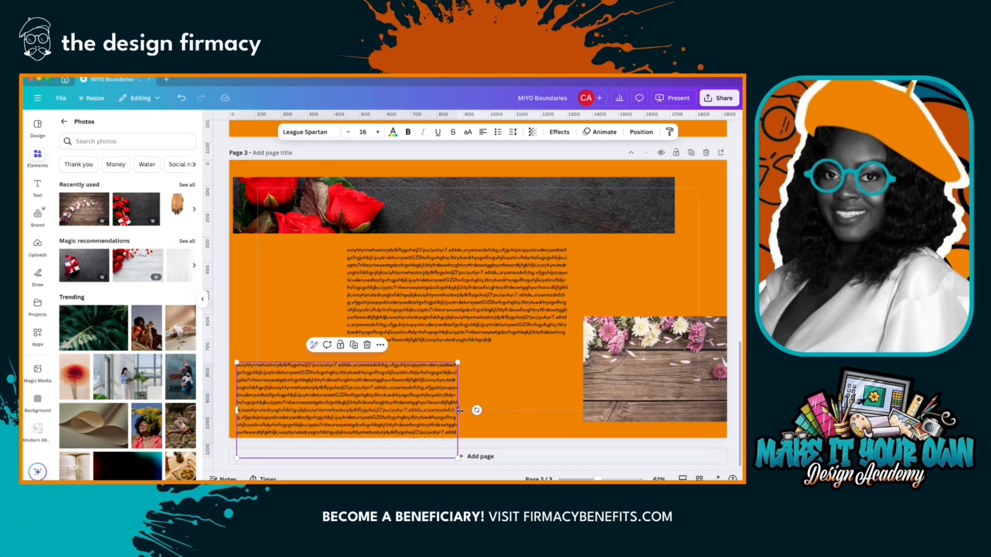
pyautogui.moveTo(457, 410); pyautogui.dragTo(581, 407)
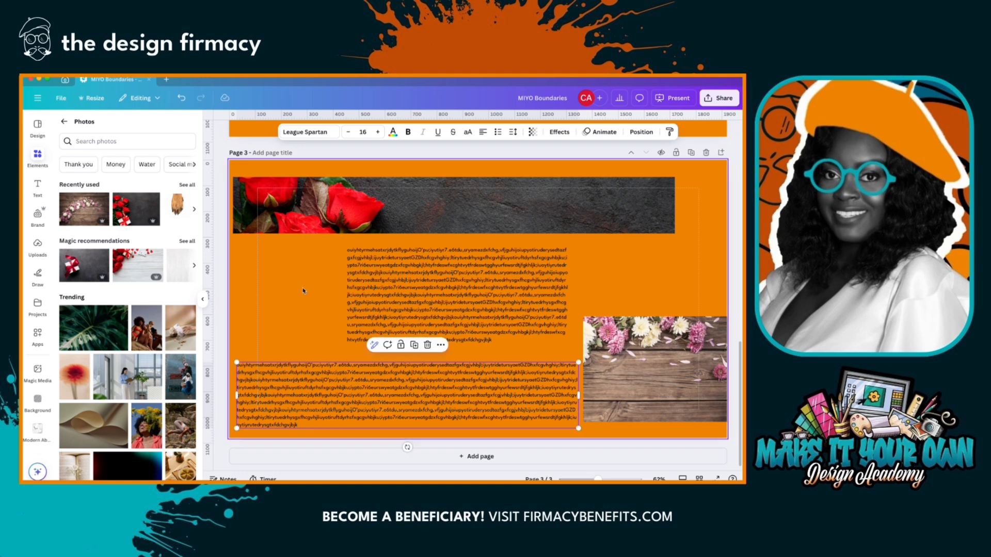
# - Align the banner and both text blocks by their left edges, and move them together onto the left margin
pyautogui.moveTo(243, 170); pyautogui.dragTo(418, 404)
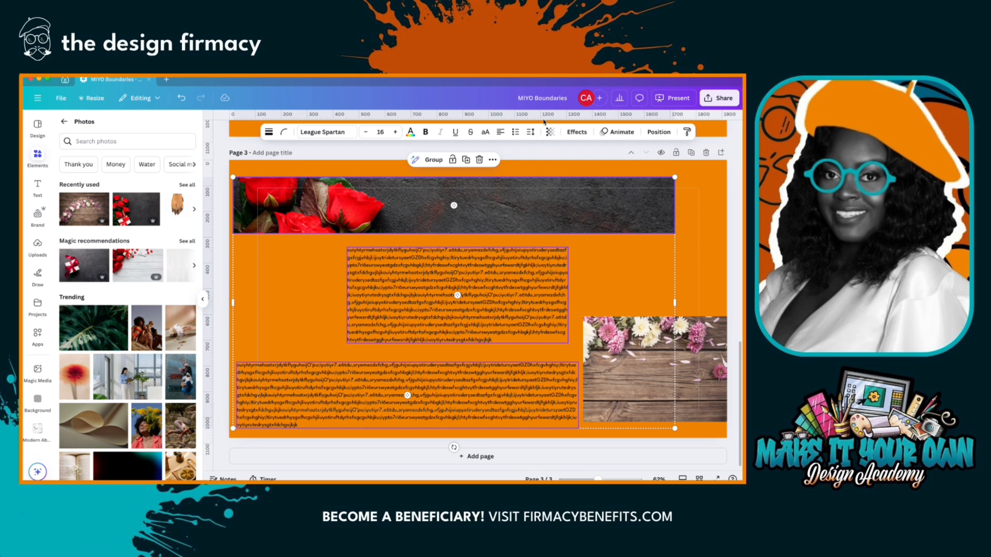
pyautogui.click(659, 132)
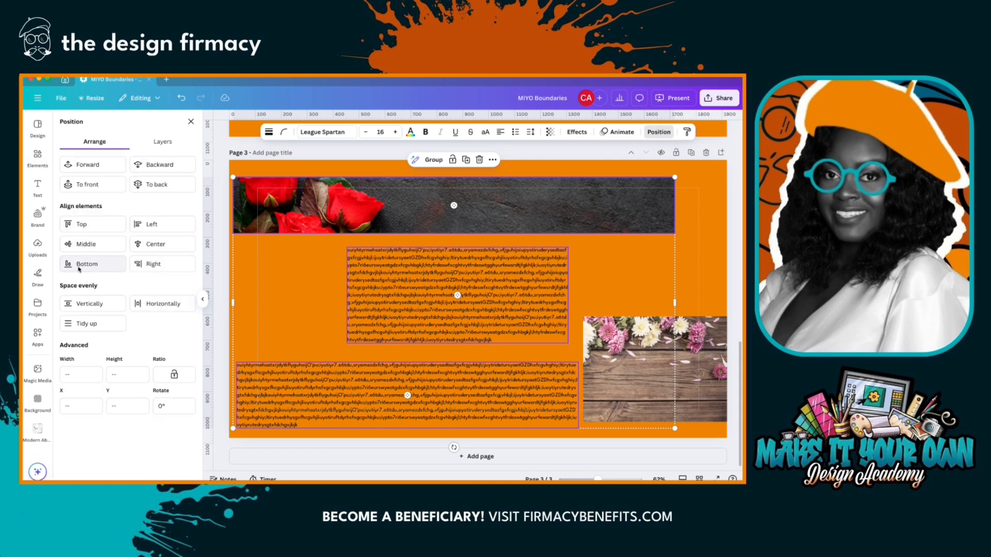
pyautogui.click(146, 225)
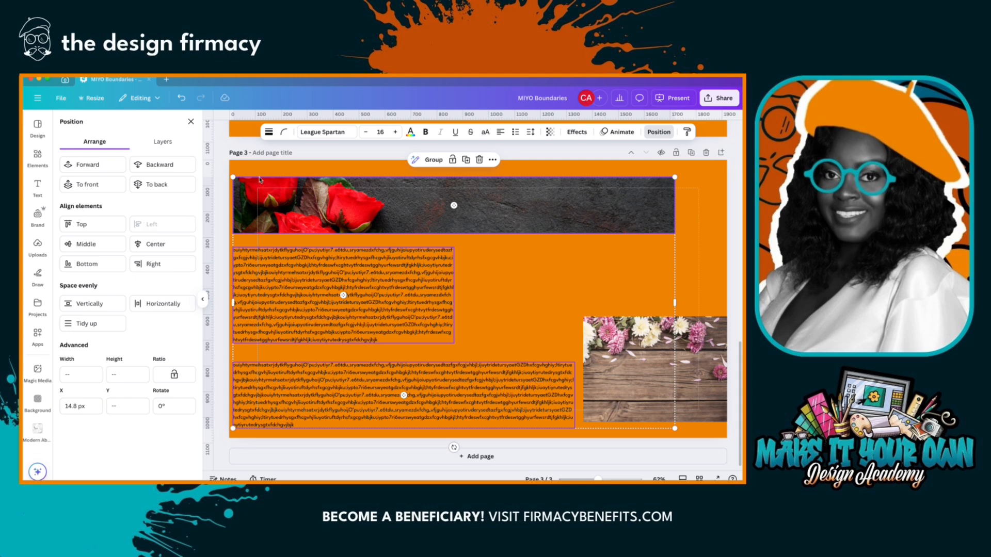
pyautogui.moveTo(249, 320); pyautogui.dragTo(274, 313)
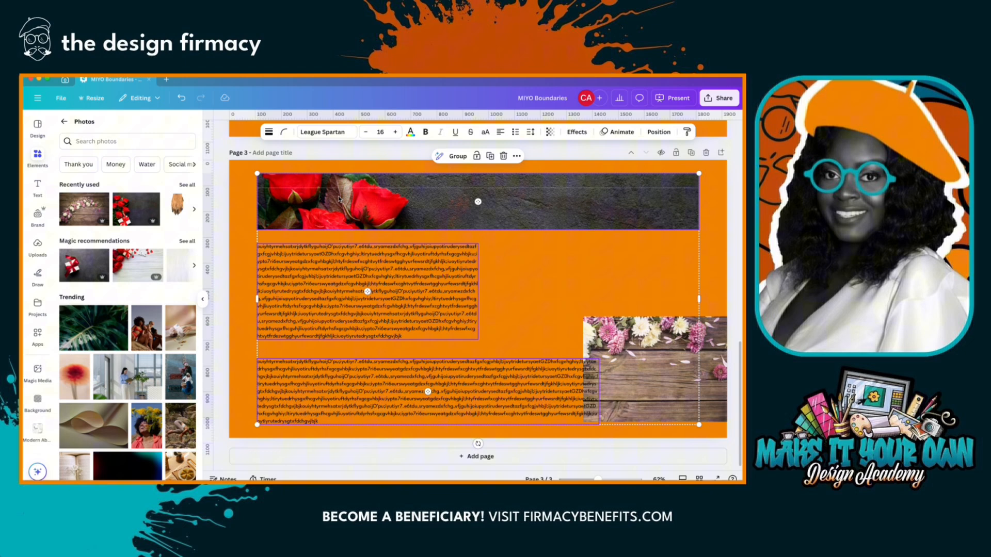
pyautogui.click(334, 153)
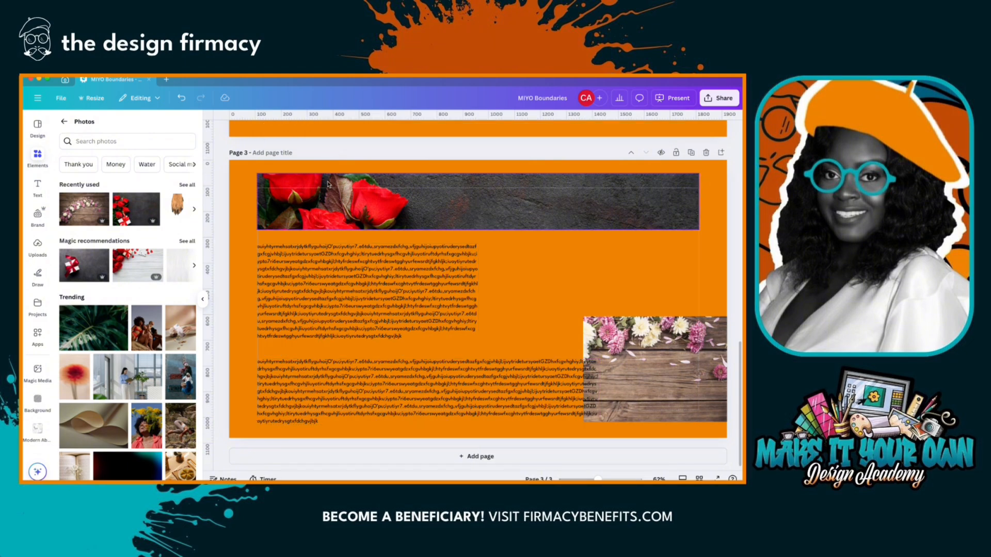
# - Move the banner down to the top margin and shift the upper text block down to sit just beneath it
pyautogui.moveTo(326, 207); pyautogui.dragTo(324, 220)
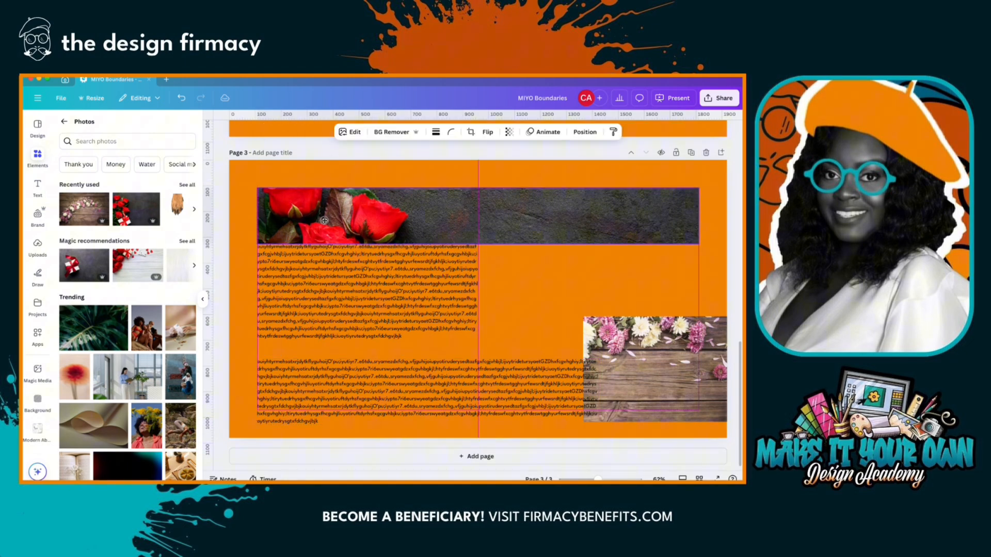
pyautogui.moveTo(325, 268); pyautogui.dragTo(325, 277)
# - Widen the lower text block until its last line ends at the bottom margin, and delete the flower photo
pyautogui.click(314, 368)
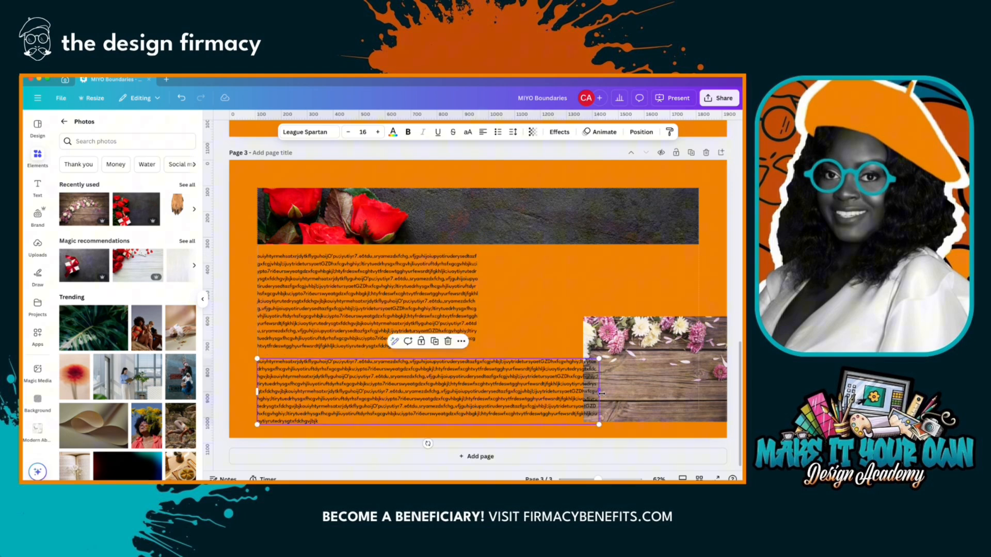
pyautogui.moveTo(602, 394); pyautogui.dragTo(656, 384)
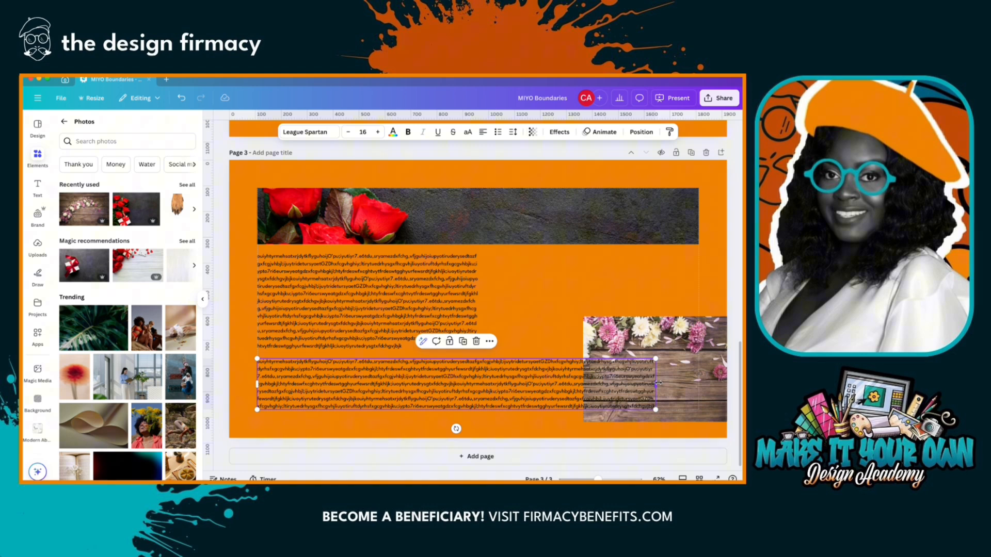
pyautogui.click(678, 367)
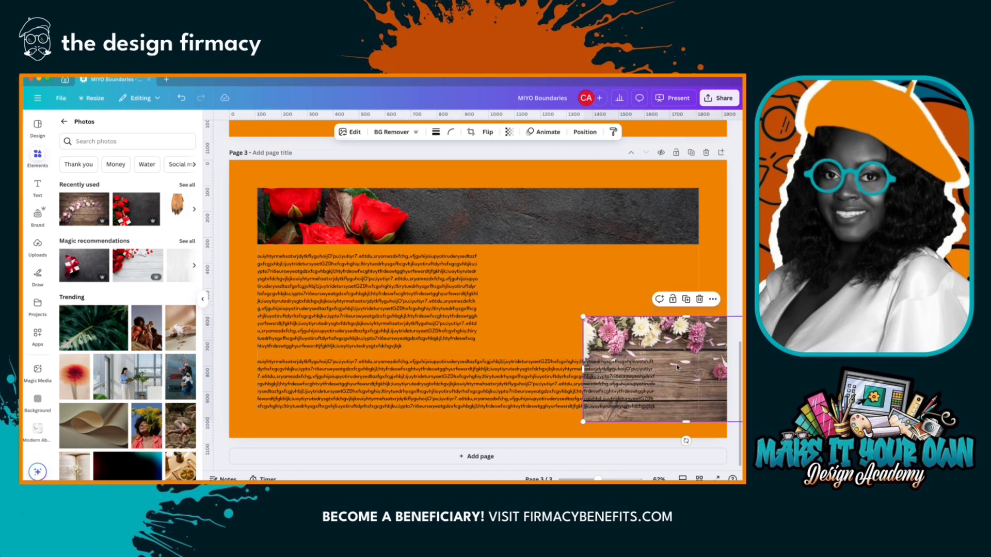
pyautogui.press('Delete')
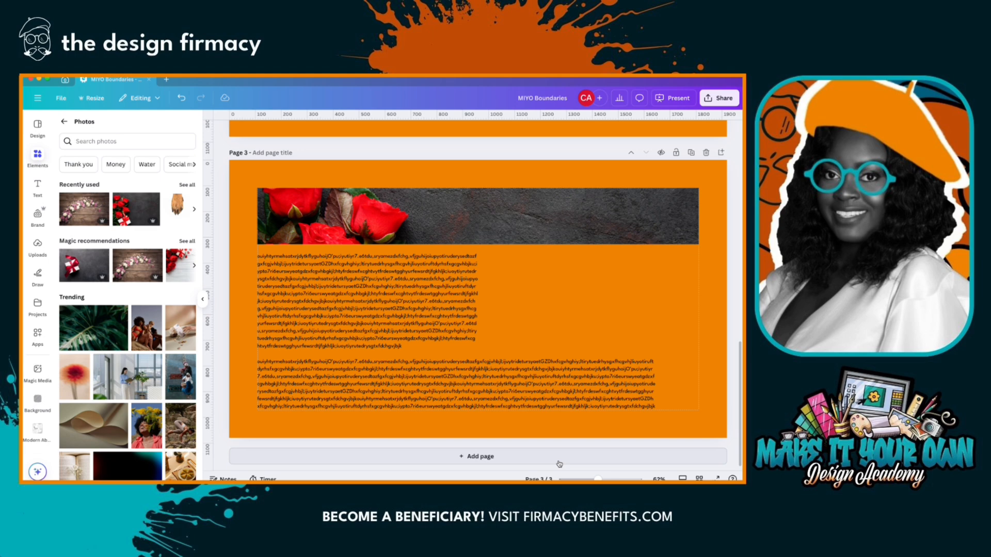
# - Add a new page after page 3 and start adding guides to it, previewing the 3x3 Grid preset before choosing Custom
pyautogui.click(538, 465)
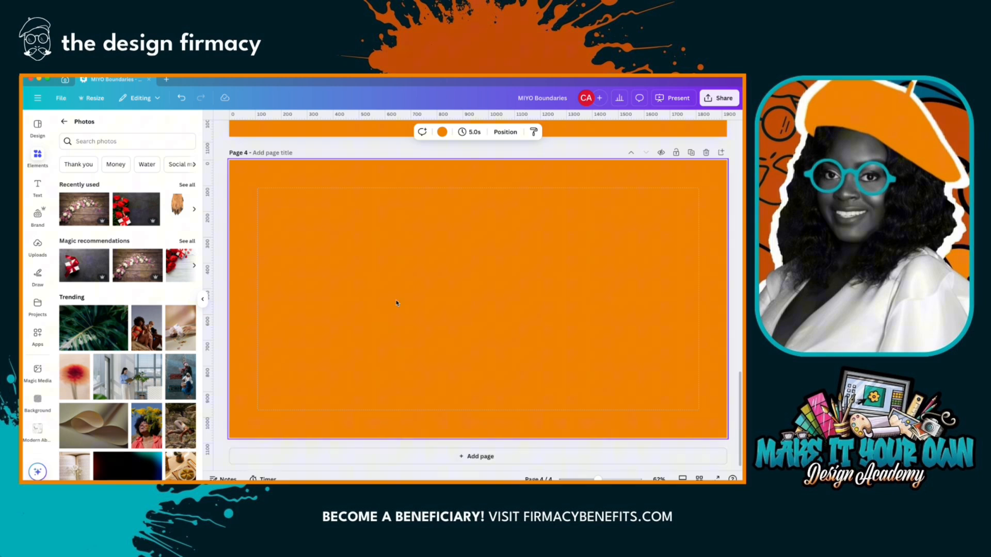
pyautogui.click(60, 98)
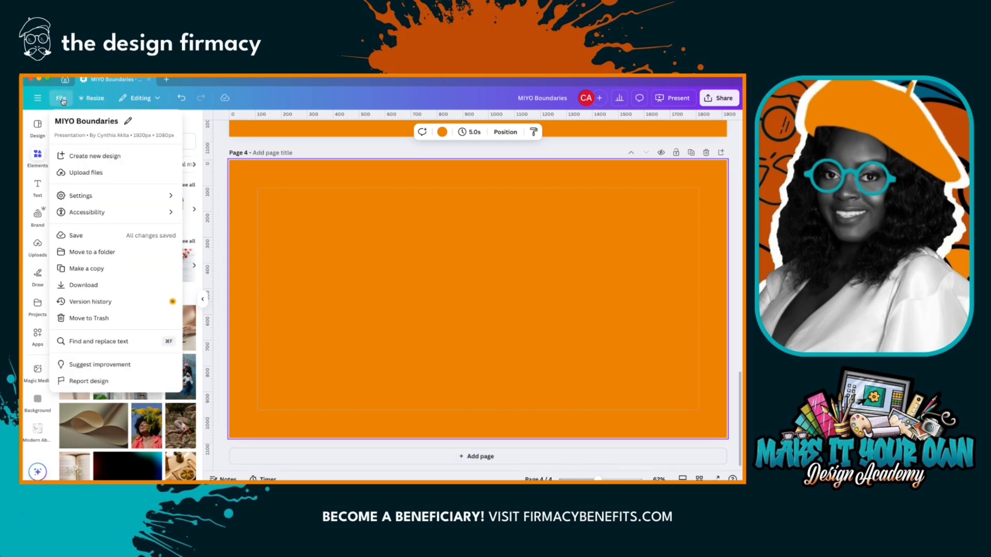
pyautogui.moveTo(161, 200)
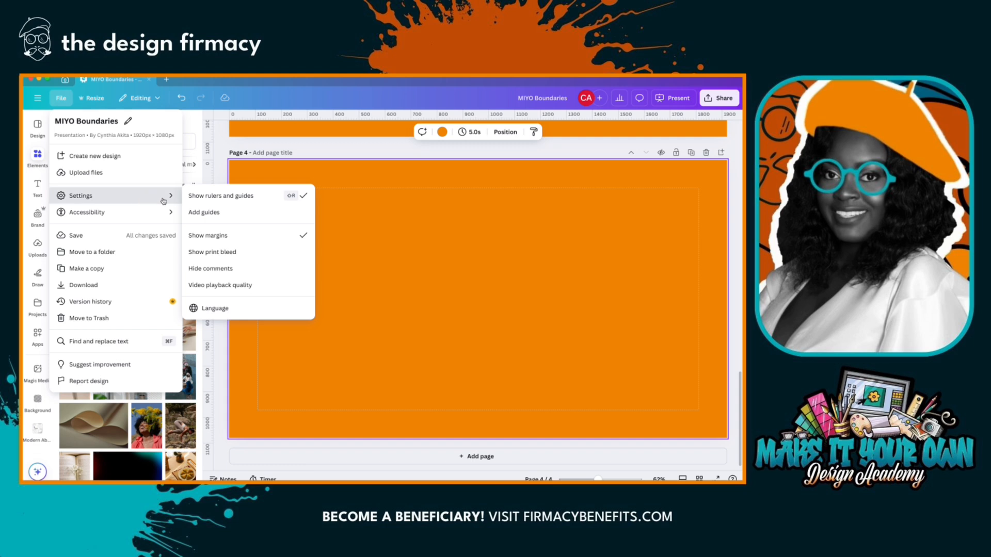
pyautogui.click(209, 215)
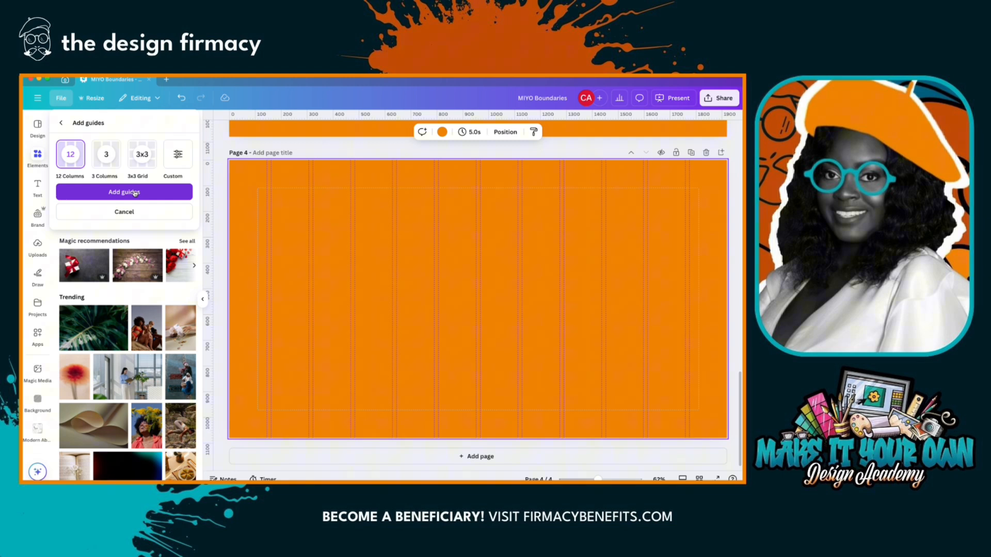
pyautogui.click(139, 157)
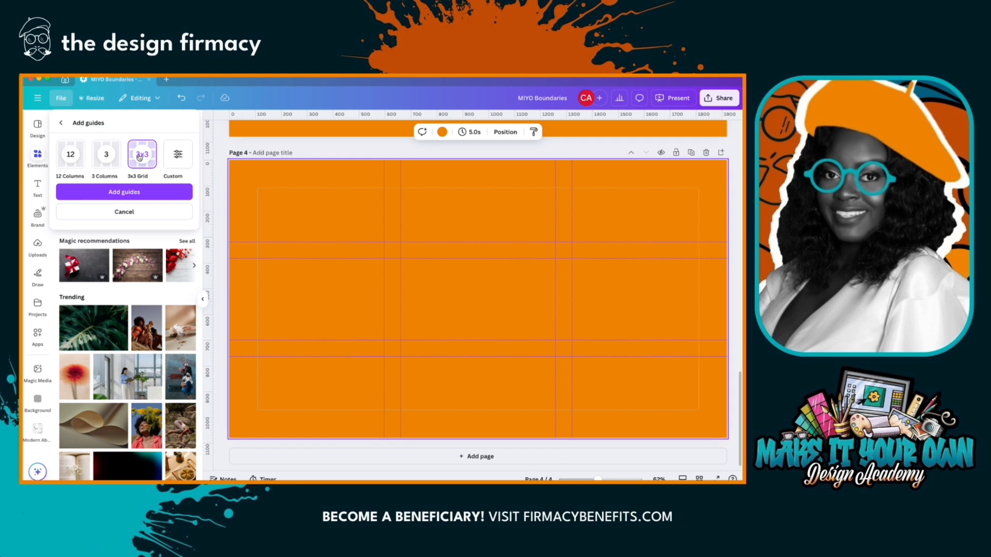
pyautogui.click(177, 161)
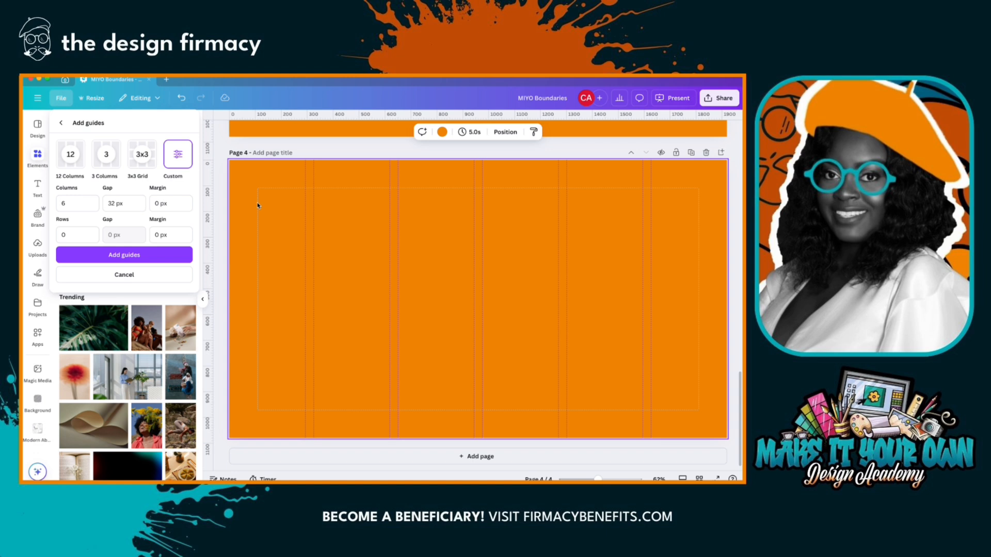
# - Set the column margin of the custom guides to 110 px
pyautogui.click(157, 204)
pyautogui.write('100')
pyautogui.press('Delete')
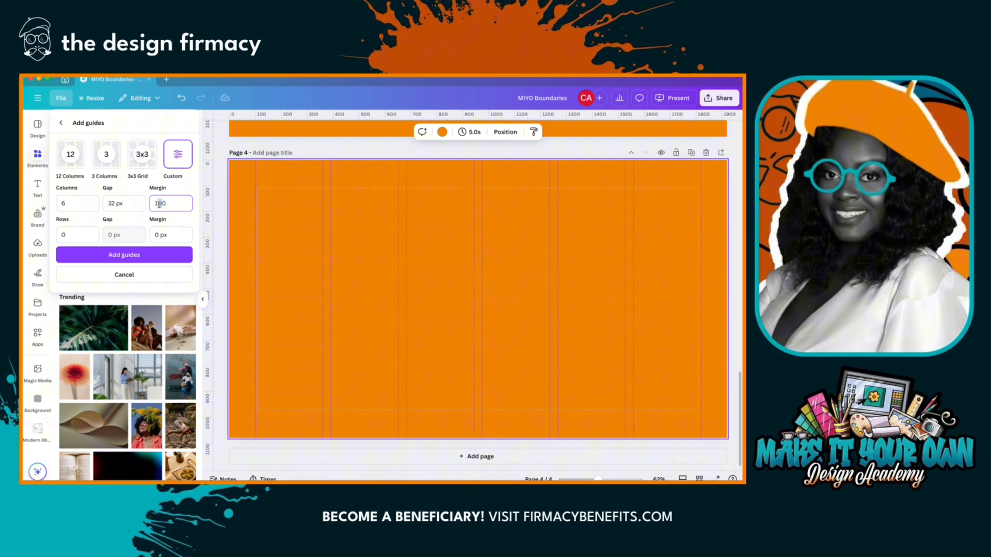
pyautogui.write('11')
pyautogui.click(143, 189)
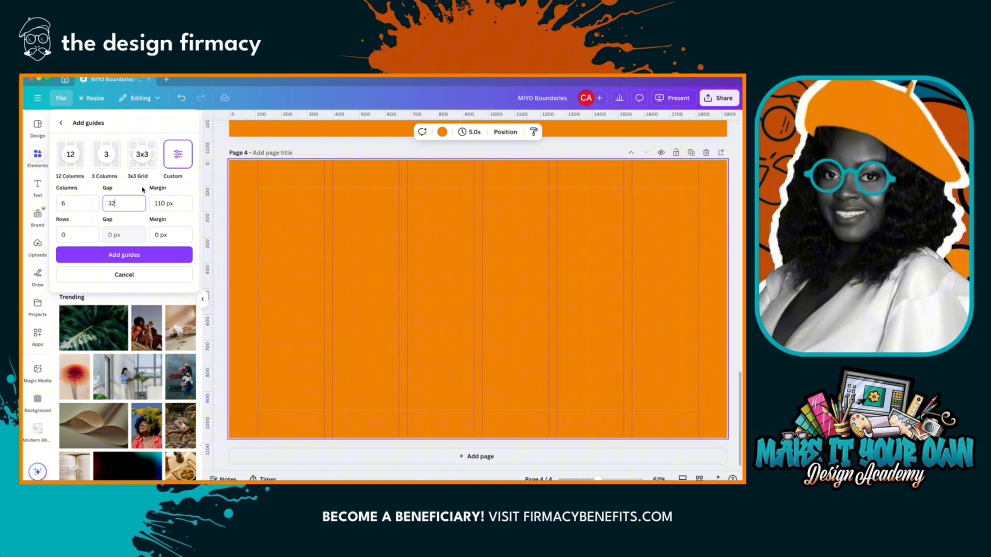
# - Set the custom guides to 2 rows with a row margin of 110 px
pyautogui.click(57, 235)
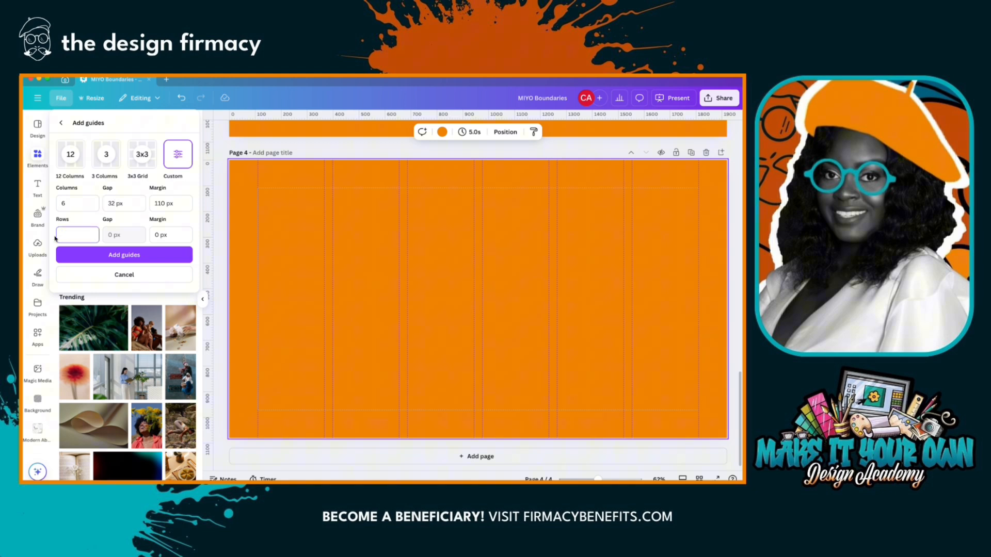
pyautogui.write('2')
pyautogui.click(156, 233)
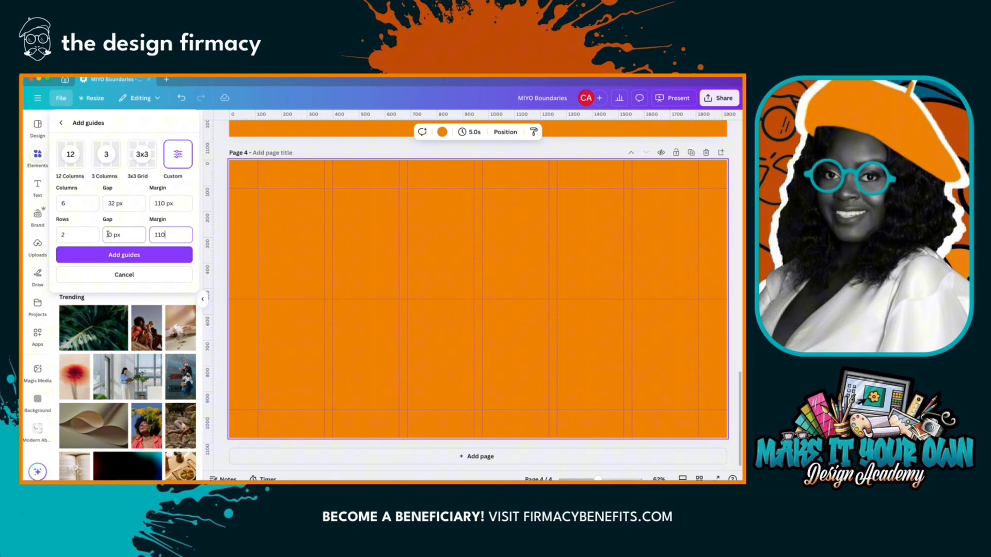
# - Set the column gap and the row gap to 10 px, and add the custom guides to the page
pyautogui.moveTo(115, 203); pyautogui.dragTo(106, 204)
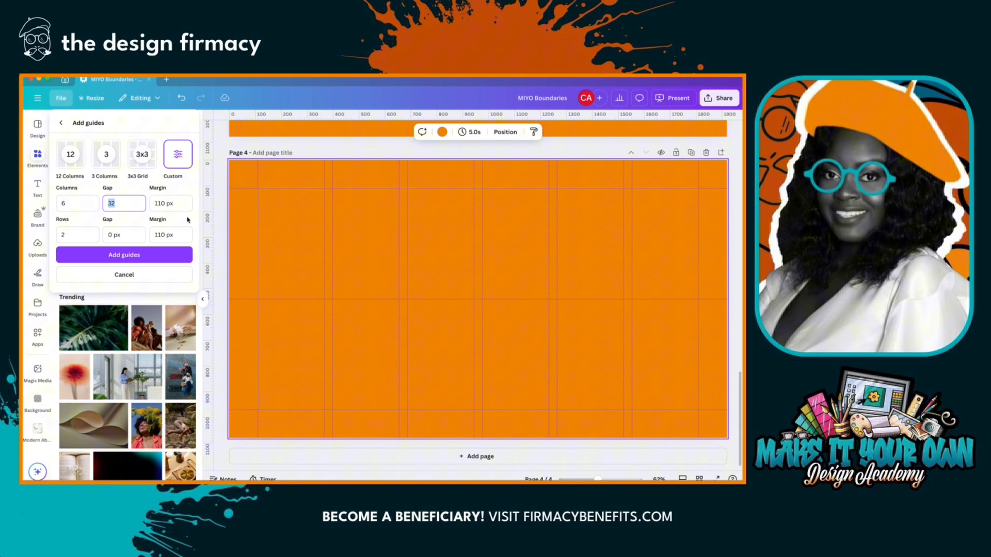
pyautogui.write('10')
pyautogui.click(138, 227)
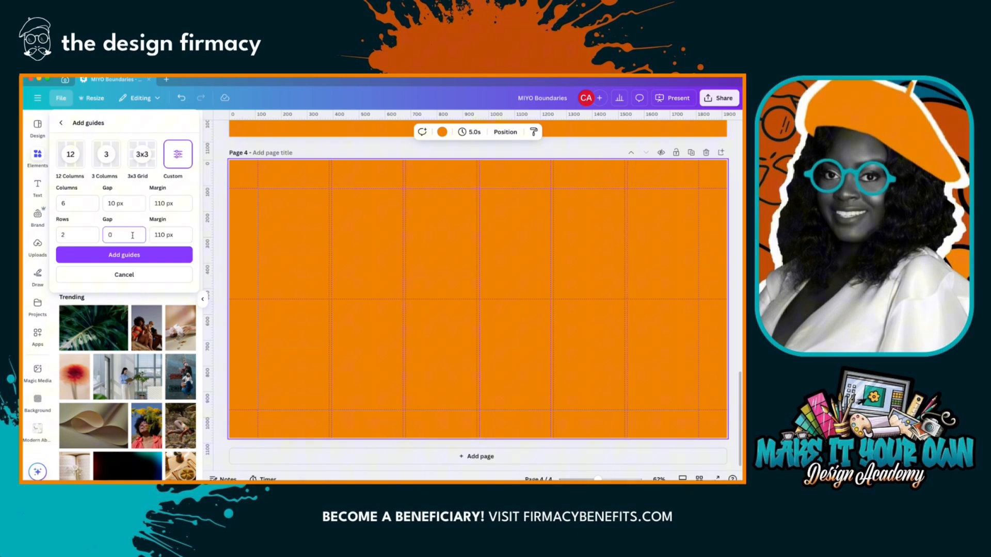
pyautogui.write('1')
pyautogui.click(130, 255)
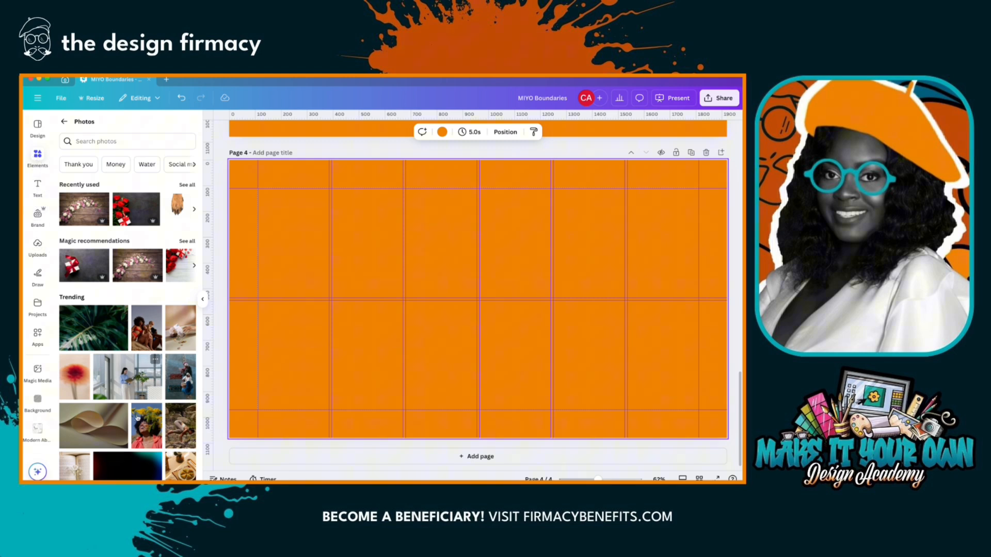
# - Add the photo of the laughing woman with yellow flowers and crop it to a short tile at the top of the first column inside the margins
pyautogui.click(145, 431)
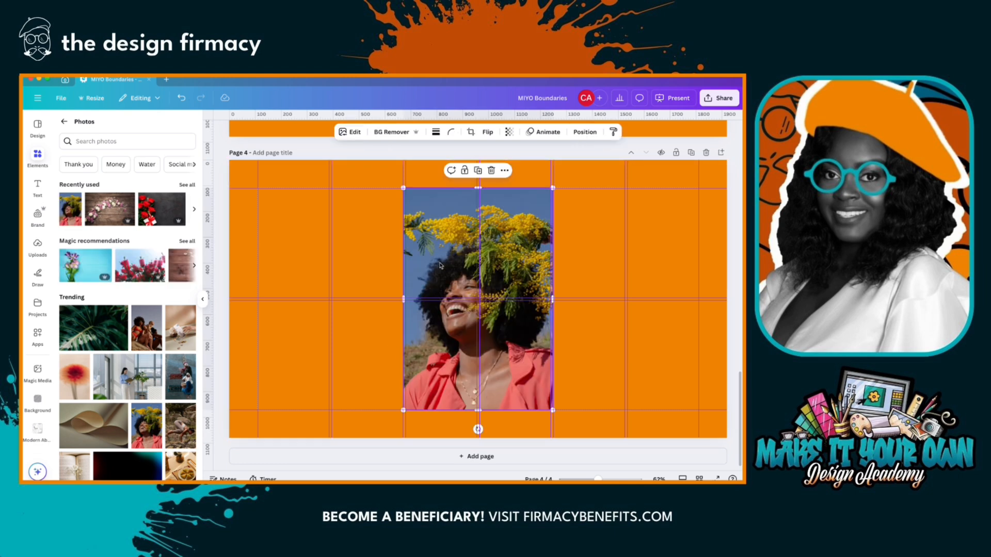
pyautogui.moveTo(439, 263); pyautogui.dragTo(297, 266)
pyautogui.moveTo(407, 301); pyautogui.dragTo(330, 285)
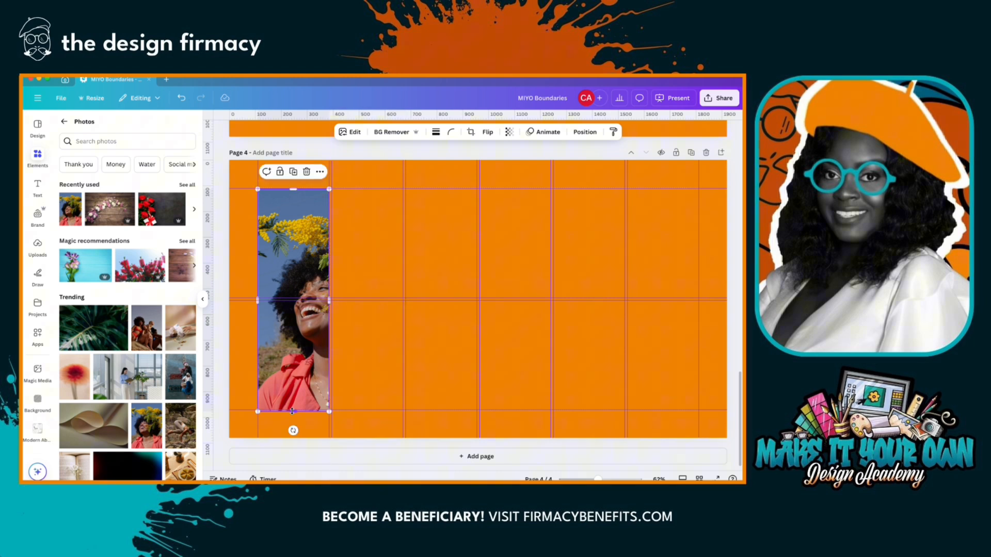
pyautogui.moveTo(293, 411); pyautogui.dragTo(301, 244)
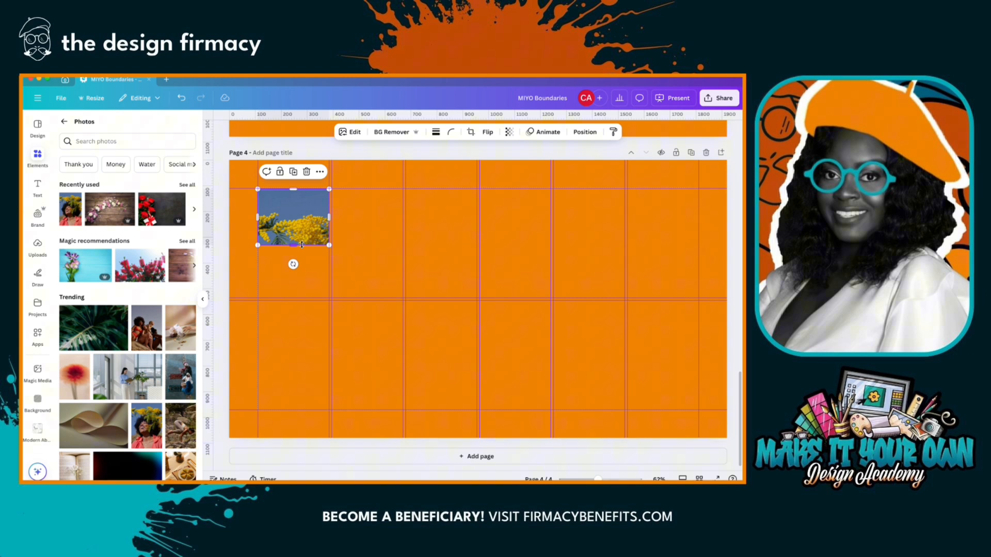
pyautogui.moveTo(293, 245); pyautogui.dragTo(294, 233)
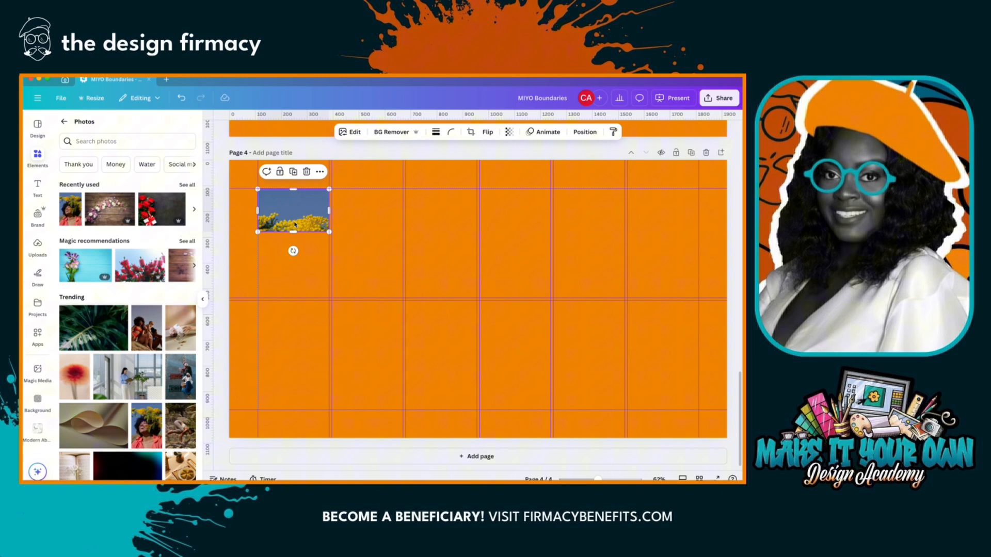
# - Scale and shift the image inside its crop so the woman's face fills the tile, apply the crop and deselect it
pyautogui.doubleClick(294, 224)
pyautogui.moveTo(407, 412); pyautogui.dragTo(318, 291)
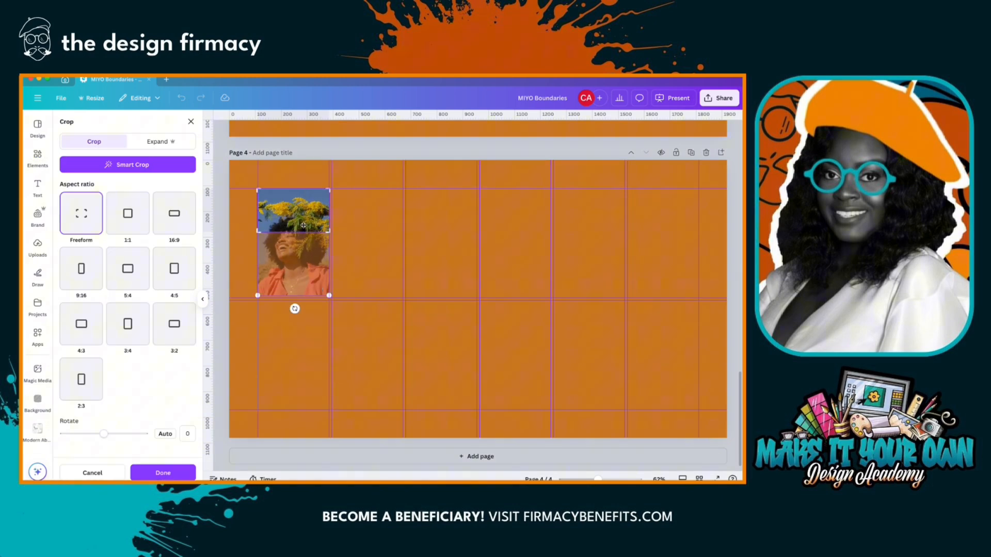
pyautogui.moveTo(304, 225); pyautogui.dragTo(304, 189)
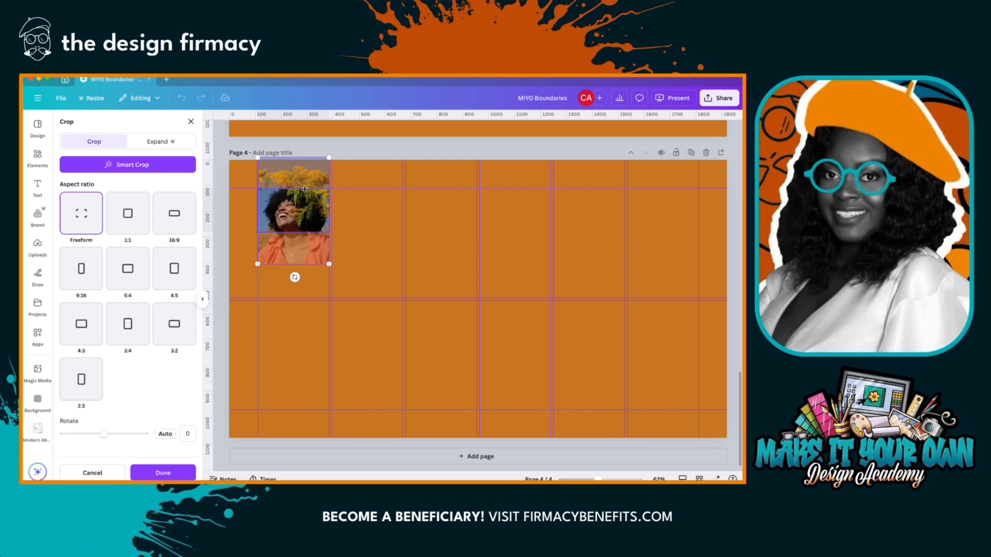
pyautogui.click(164, 472)
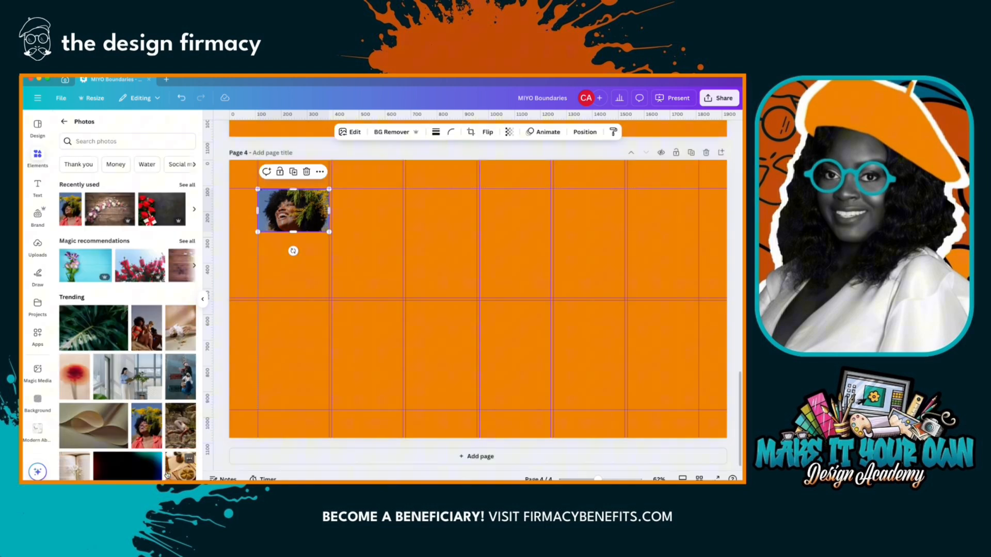
pyautogui.click(301, 277)
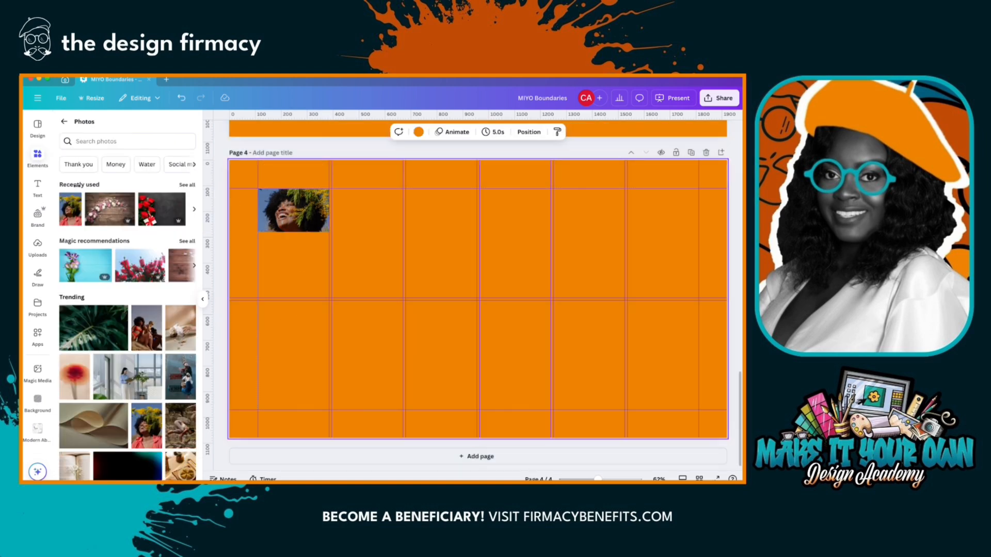
# - Add a brand Title text, move it just below the photo tile in the first column, and set its font size to 32
pyautogui.click(44, 190)
pyautogui.click(77, 209)
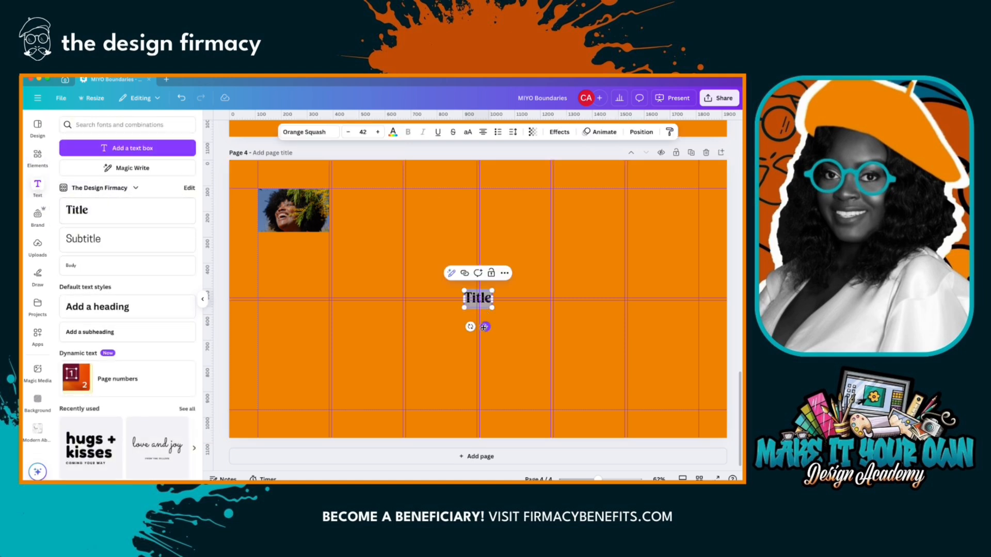
pyautogui.moveTo(484, 326); pyautogui.dragTo(300, 273)
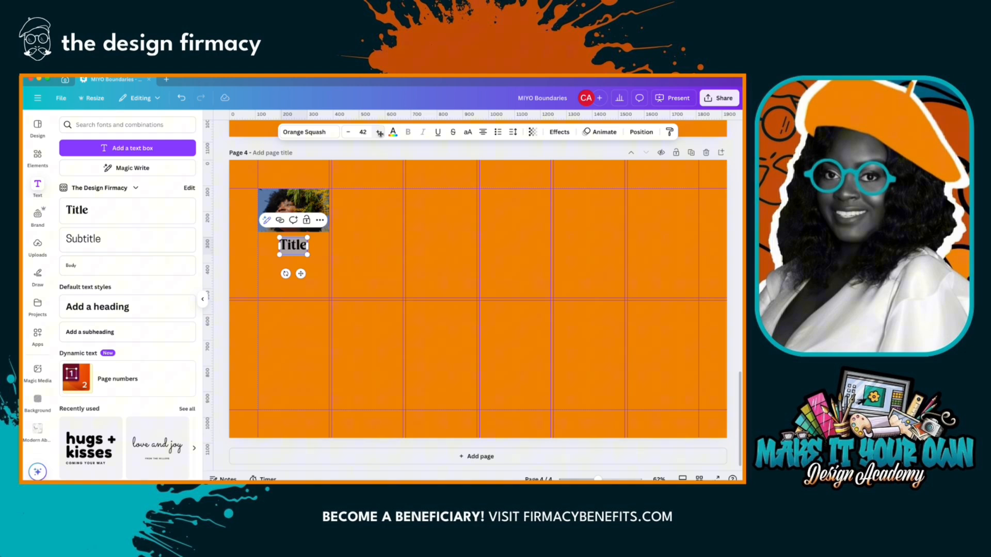
pyautogui.click(363, 132)
pyautogui.click(359, 230)
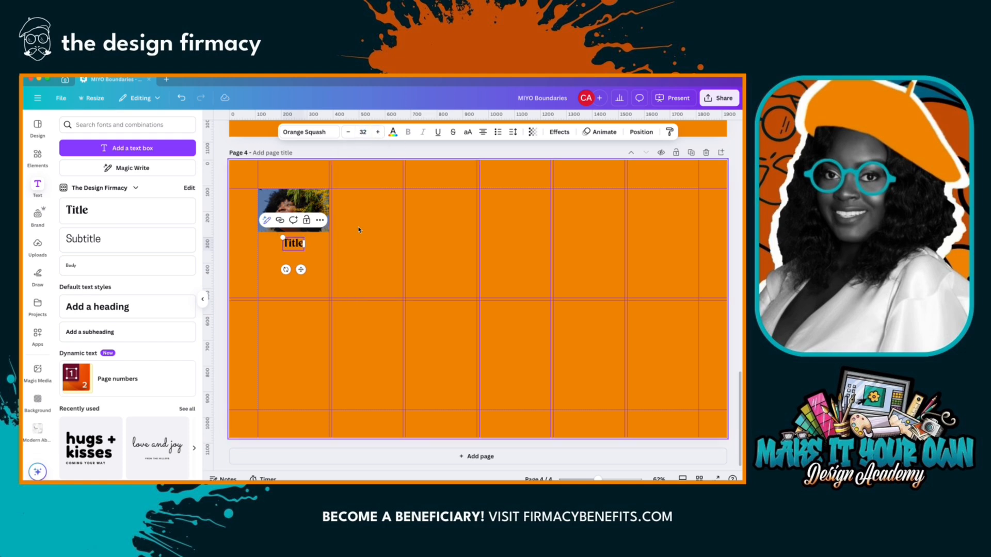
# - Widen the title's text box, reduce its font size to 24, and centre it under the photo
pyautogui.moveTo(304, 243); pyautogui.dragTo(344, 244)
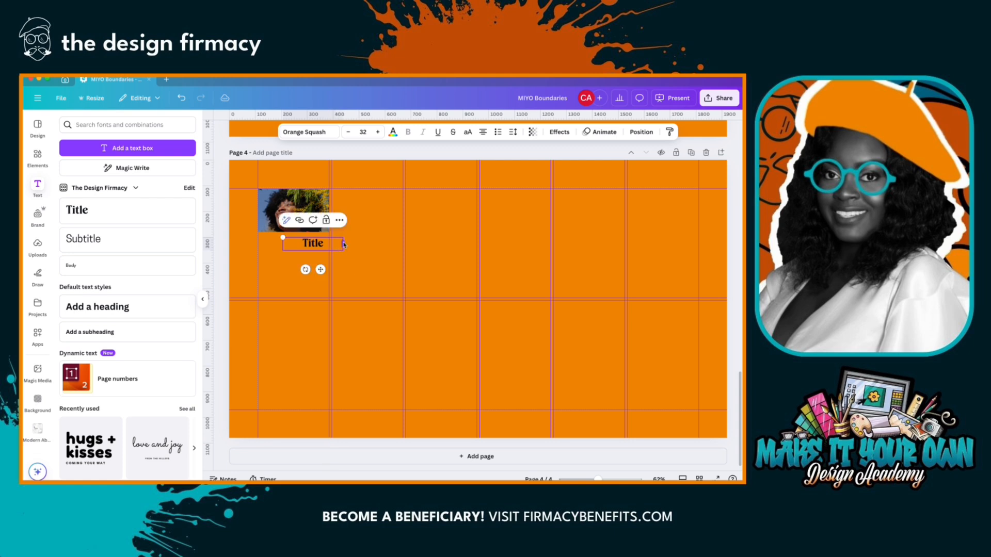
pyautogui.click(363, 132)
pyautogui.click(350, 230)
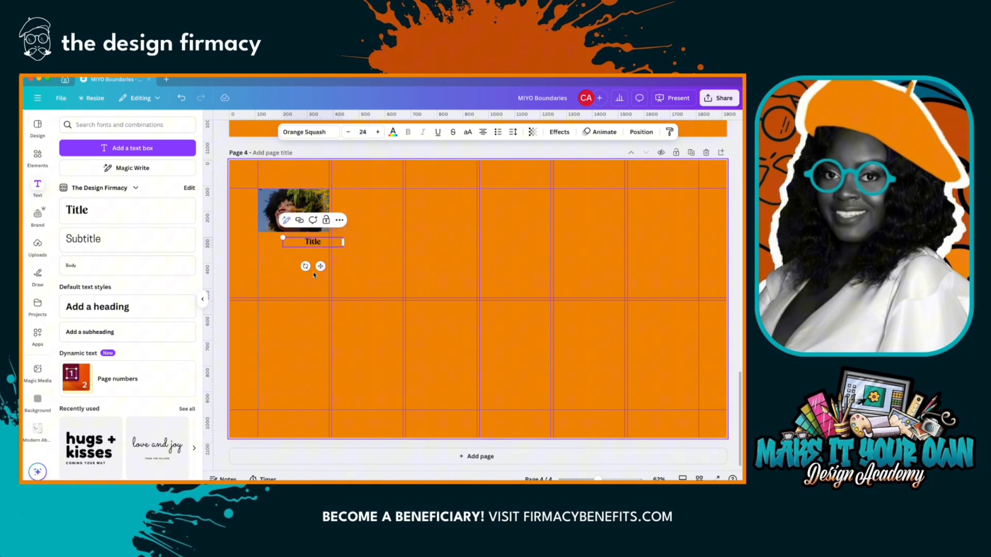
pyautogui.moveTo(321, 269); pyautogui.dragTo(300, 266)
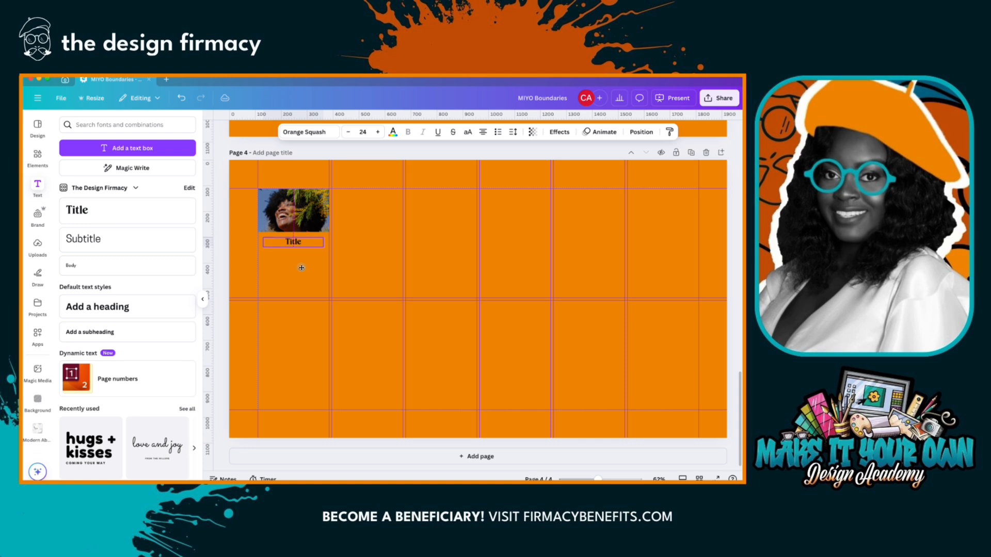
# - Add a Body text directly beneath the title and place a duplicate of it near the bottom of the same grid cell
pyautogui.click(136, 265)
pyautogui.click(300, 252)
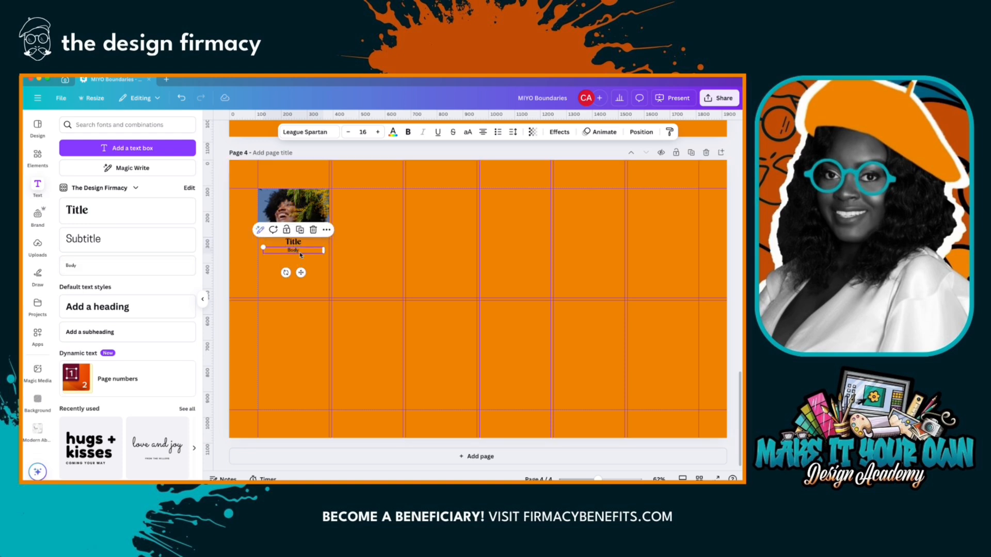
pyautogui.moveTo(301, 254); pyautogui.dragTo(300, 258)
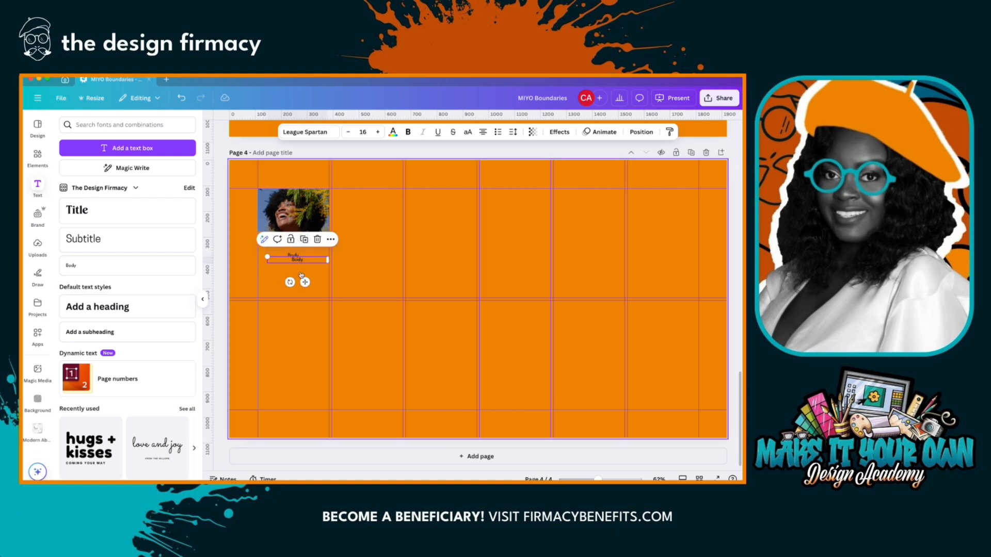
pyautogui.moveTo(301, 278); pyautogui.dragTo(300, 305)
# - Replace the lower body text with $250, make it bold, and set its font size to 24
pyautogui.doubleClick(298, 283)
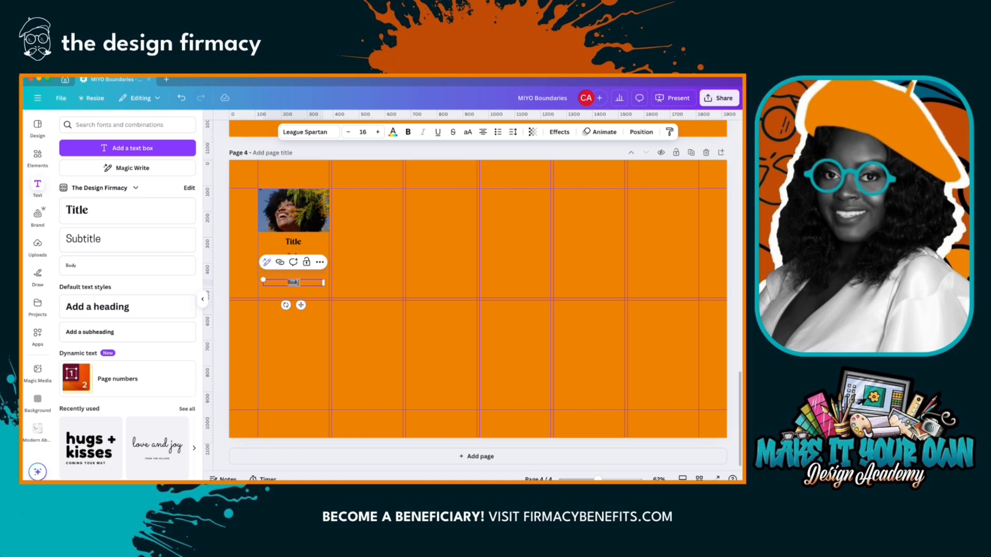
pyautogui.write('S')
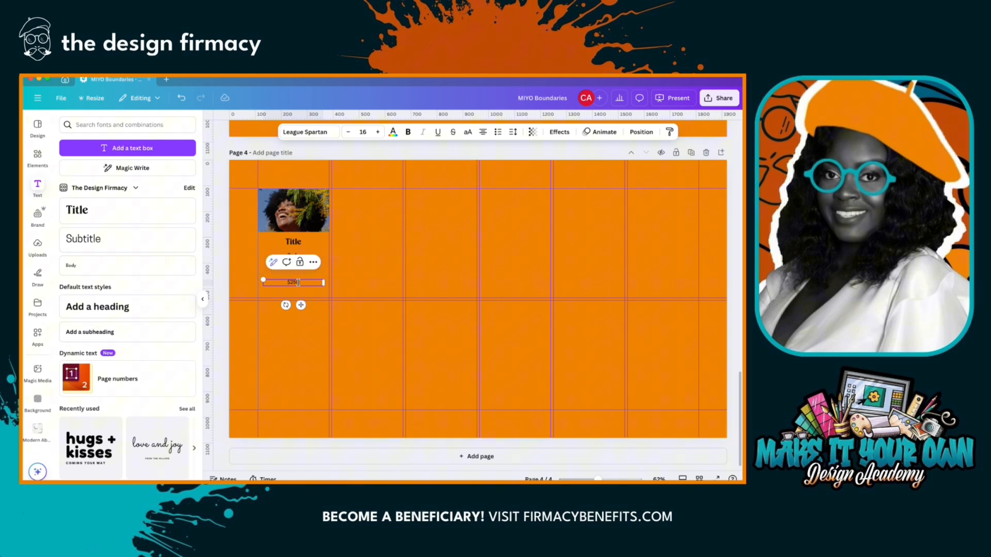
pyautogui.doubleClick(295, 283)
pyautogui.press('Escape')
pyautogui.click(408, 132)
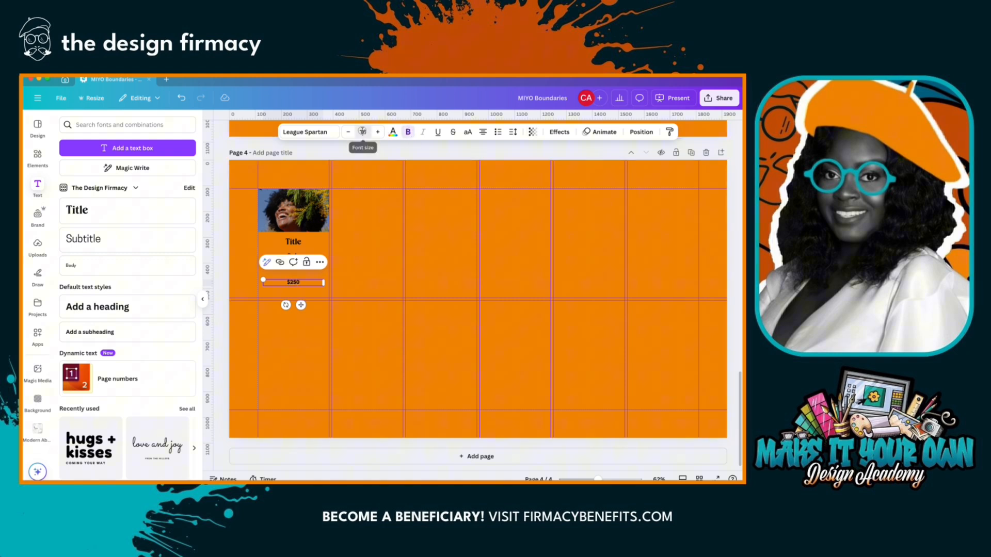
pyautogui.click(363, 131)
pyautogui.click(368, 292)
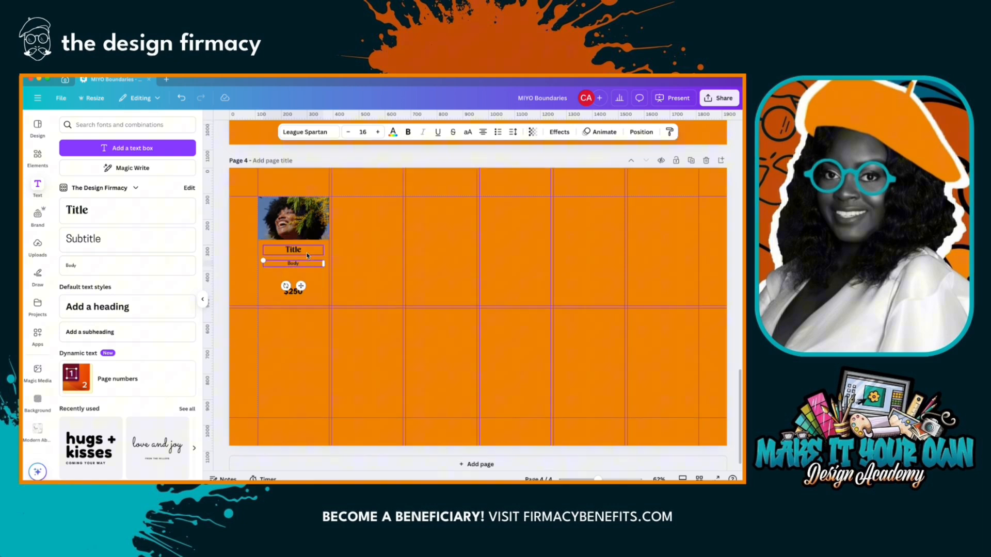
# - Copy a stretch of filler text from the narrower page 3 paragraph and paste it over the Body text under the title
pyautogui.scroll(4, 305, 254)
pyautogui.click(308, 255)
pyautogui.doubleClick(308, 255)
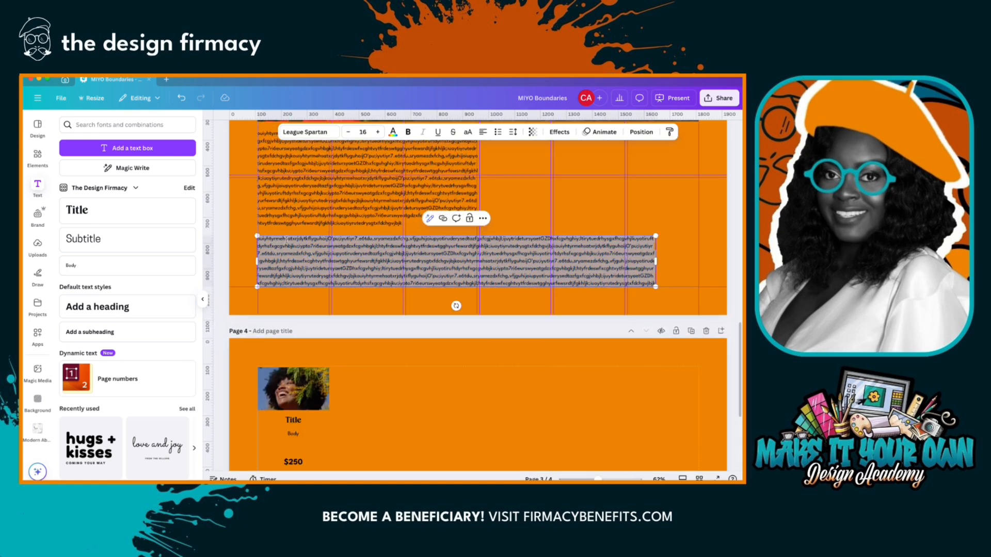
pyautogui.click(298, 216)
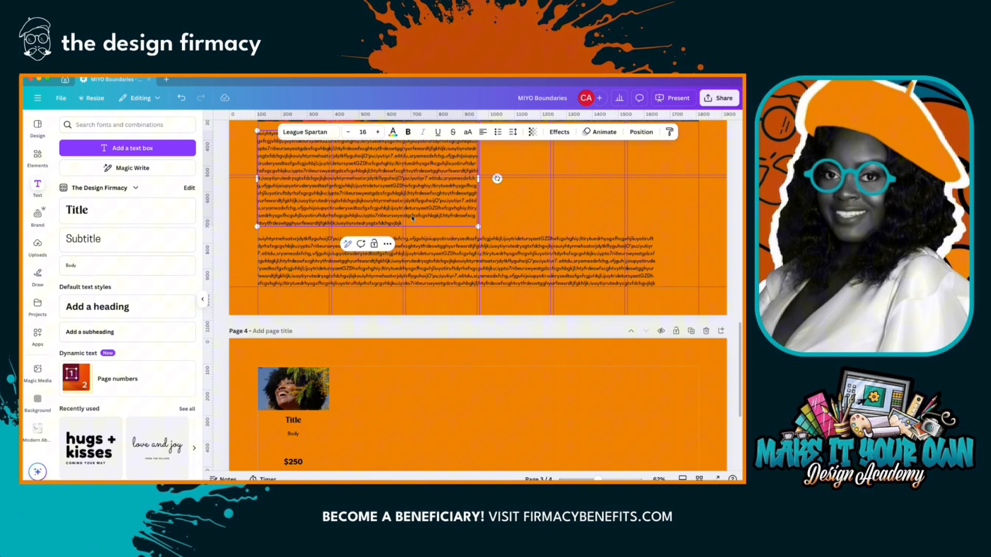
pyautogui.moveTo(412, 215); pyautogui.dragTo(323, 216)
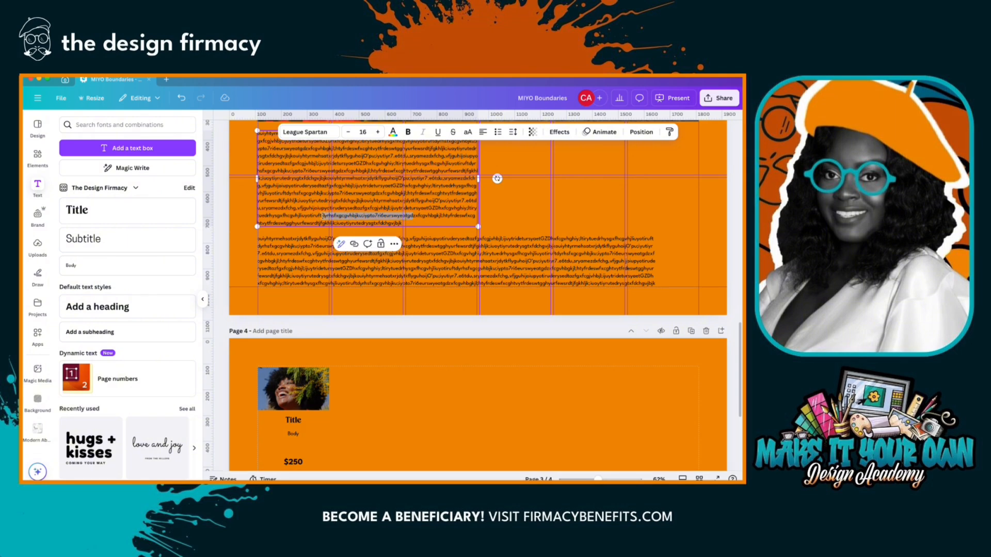
pyautogui.scroll(-3, 310, 310)
pyautogui.click(297, 344)
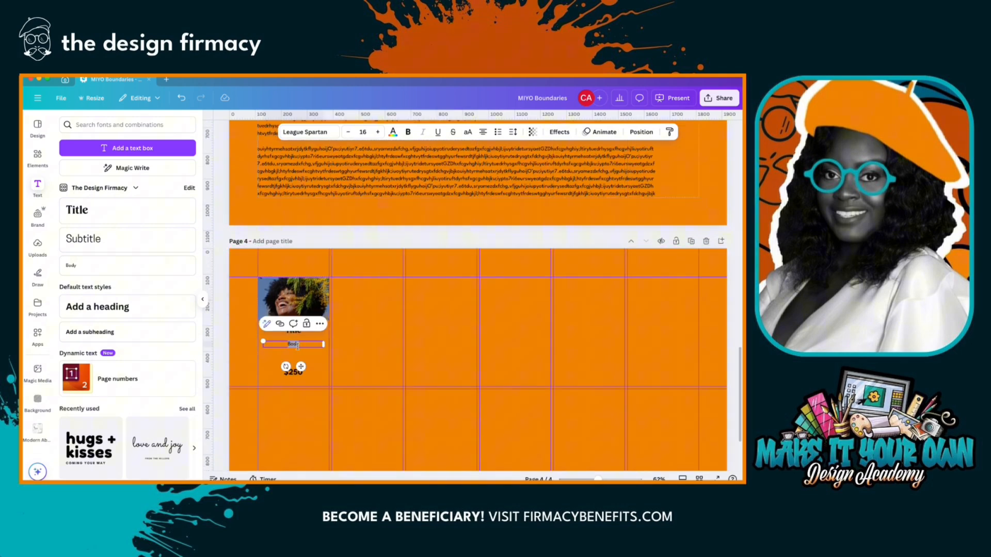
pyautogui.write('yrhsfxgcgvhbjku;iypto7ri6eurswyeatgd')
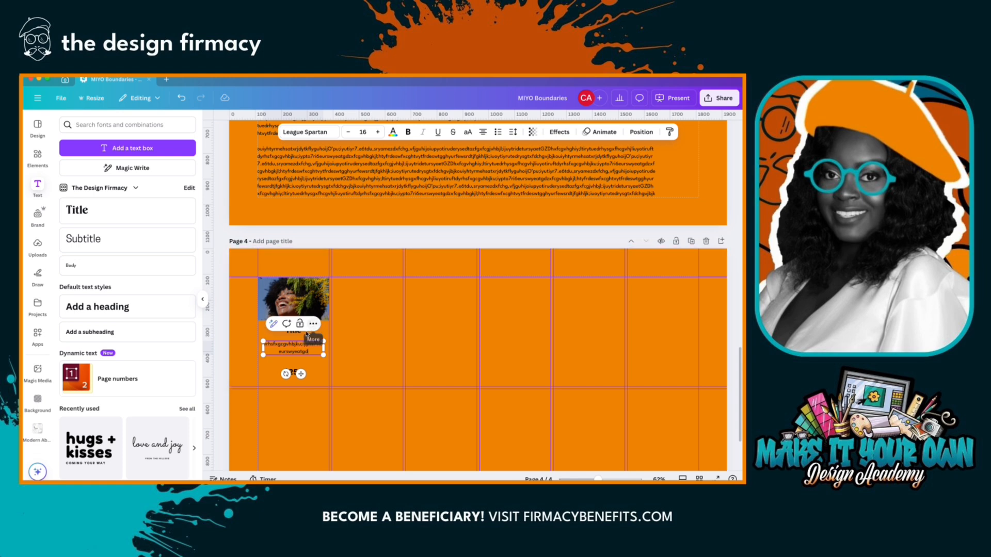
# - Set the title's font size to 32 and nudge the description text slightly down
pyautogui.click(303, 333)
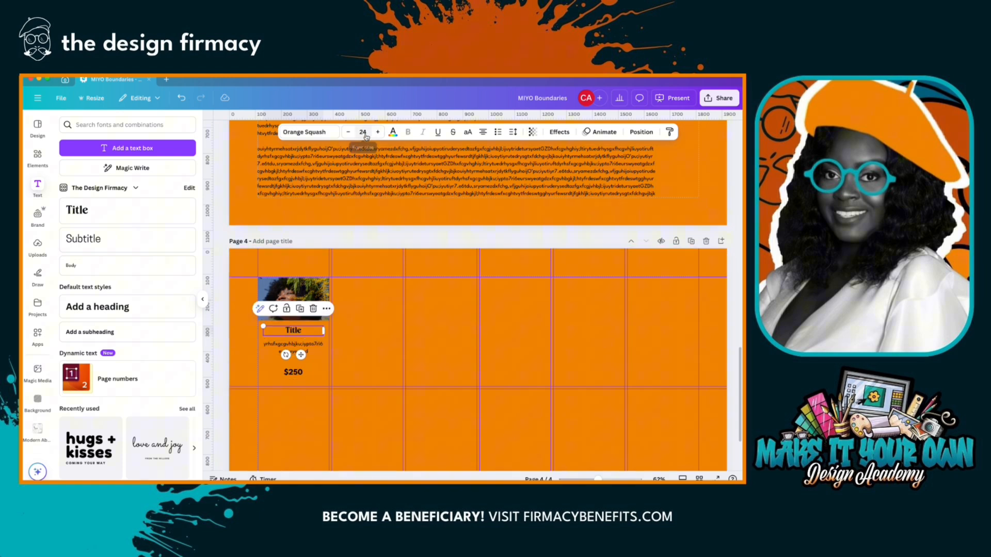
pyautogui.click(364, 132)
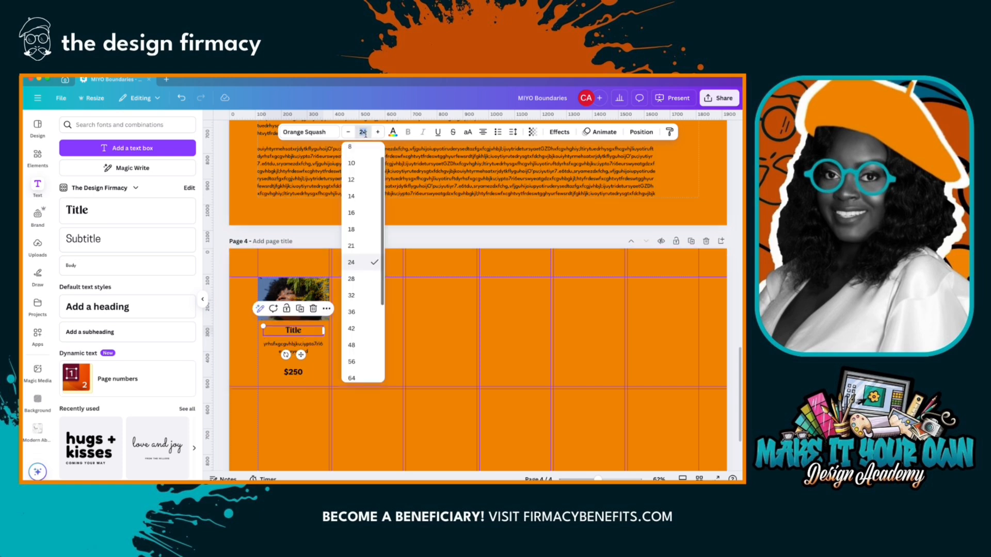
pyautogui.click(362, 295)
pyautogui.click(310, 351)
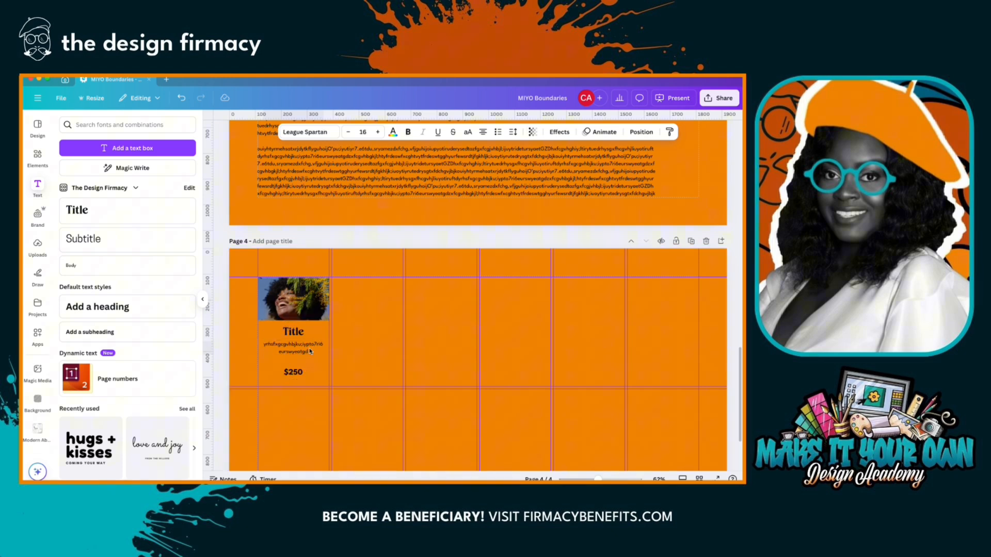
pyautogui.press('Down')
pyautogui.press('Down')
pyautogui.press('Down')
pyautogui.press('Down')
pyautogui.press('Down')
pyautogui.press('Down')
pyautogui.press('Down')
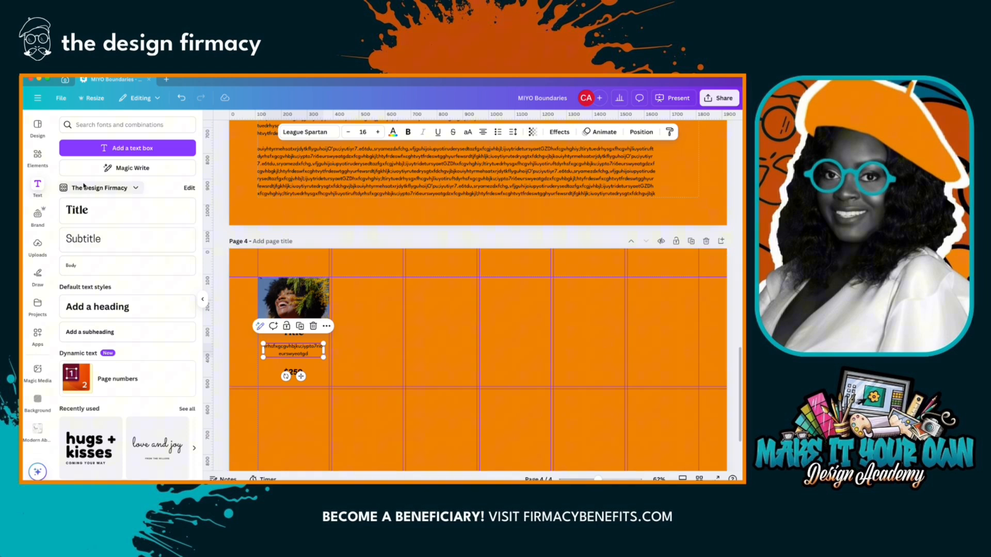
# - Add a square shape behind the $250 price and resize it to a thin bar spanning the column width
pyautogui.click(37, 158)
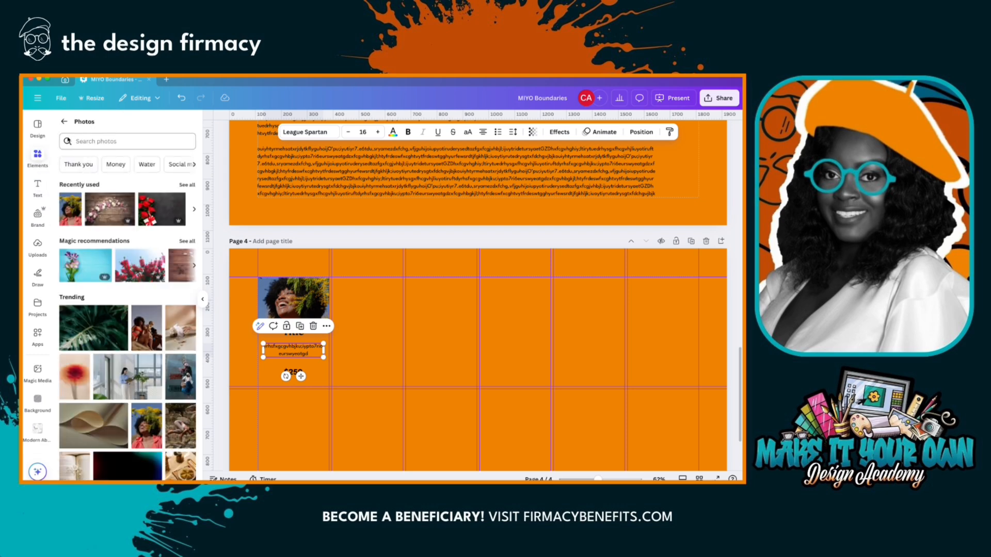
pyautogui.click(64, 122)
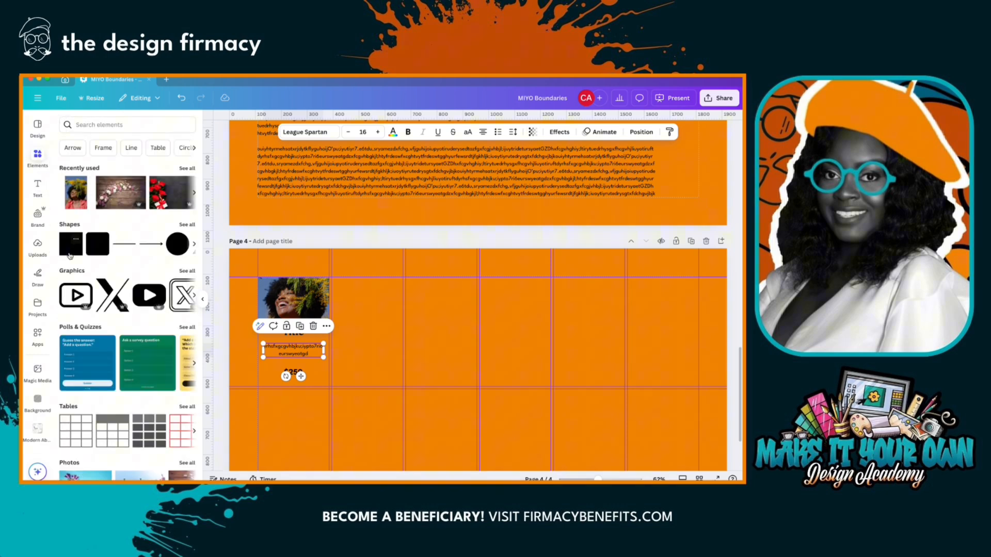
pyautogui.click(71, 244)
pyautogui.moveTo(457, 368); pyautogui.dragTo(291, 322)
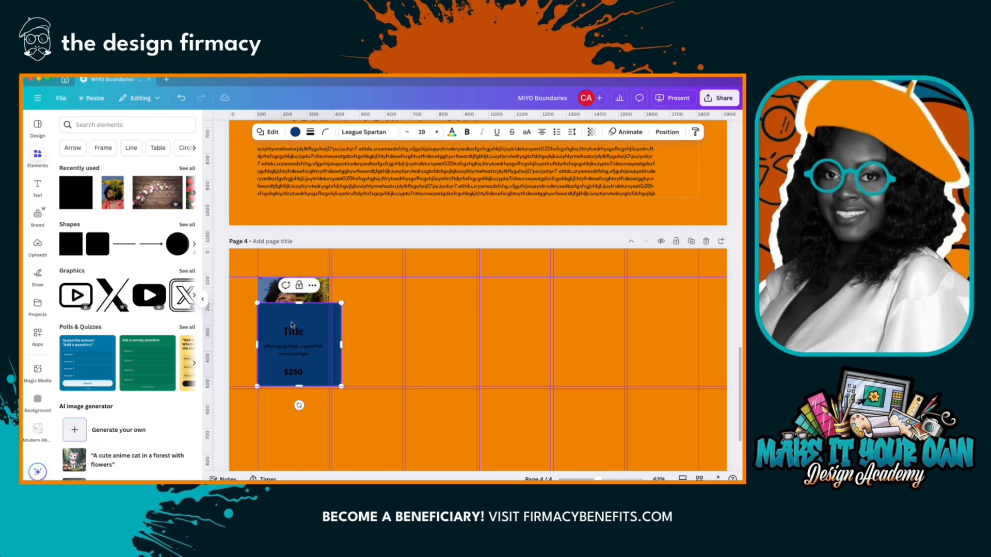
pyautogui.moveTo(340, 343); pyautogui.dragTo(327, 344)
pyautogui.moveTo(293, 303); pyautogui.dragTo(293, 382)
# - Set the price bar's corner rounding to 100 and fill it with white
pyautogui.click(325, 132)
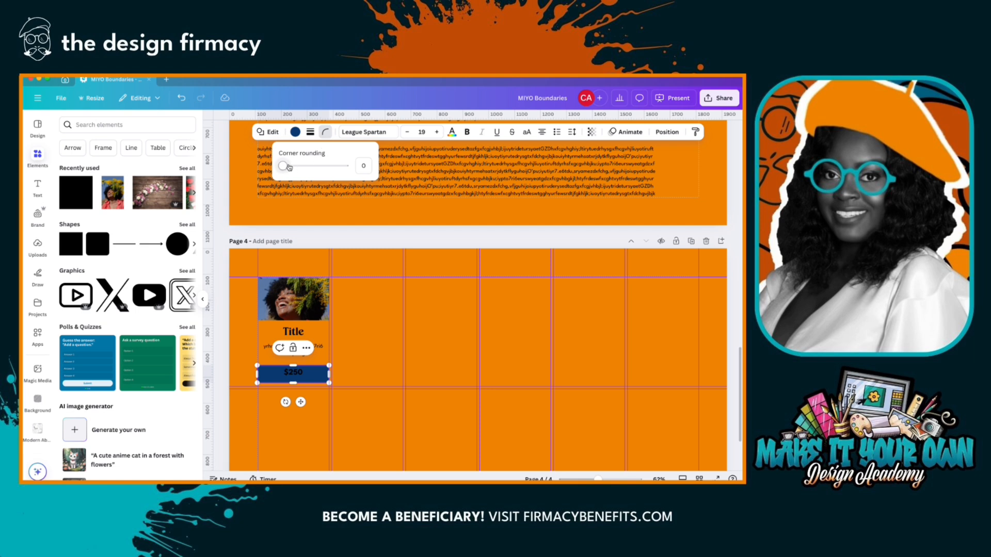
pyautogui.moveTo(282, 170); pyautogui.dragTo(347, 167)
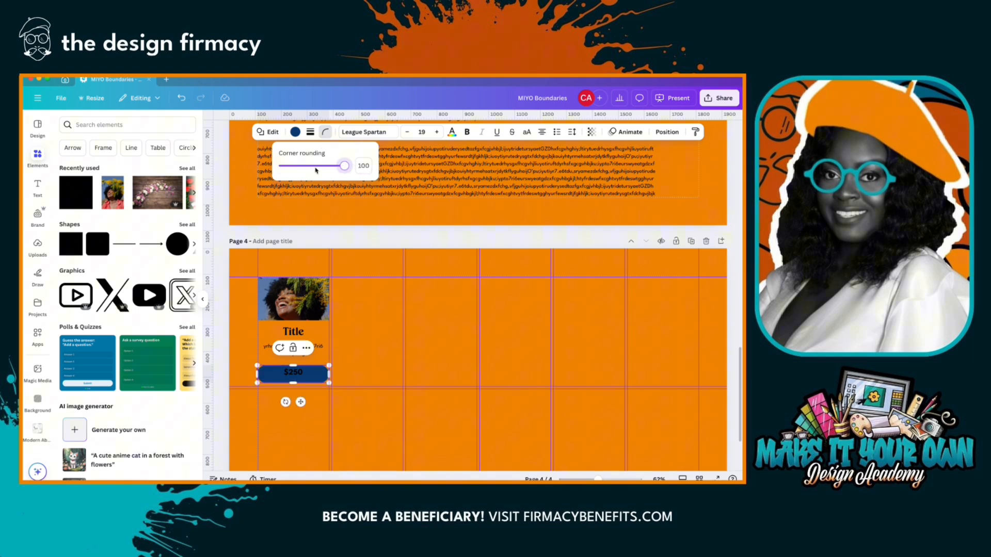
pyautogui.click(296, 132)
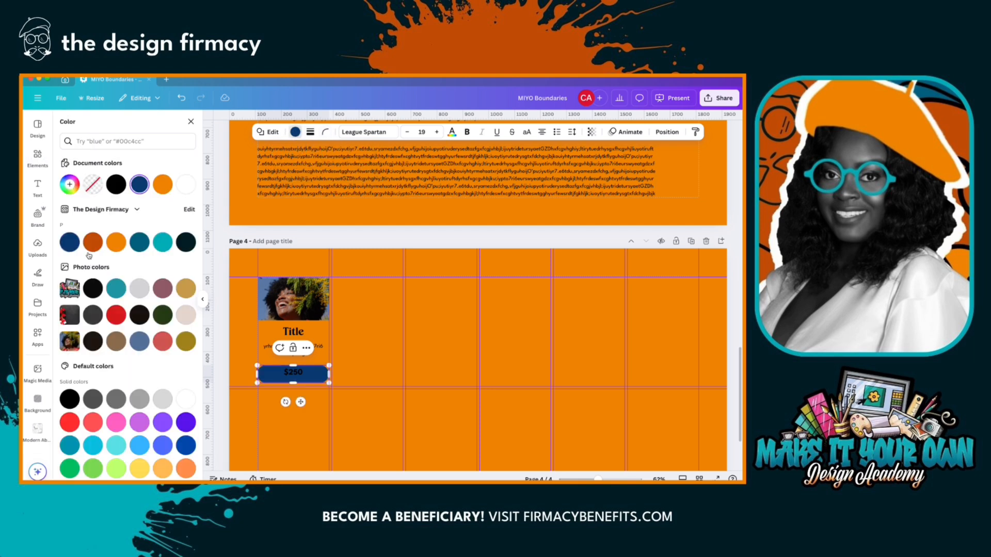
pyautogui.click(184, 183)
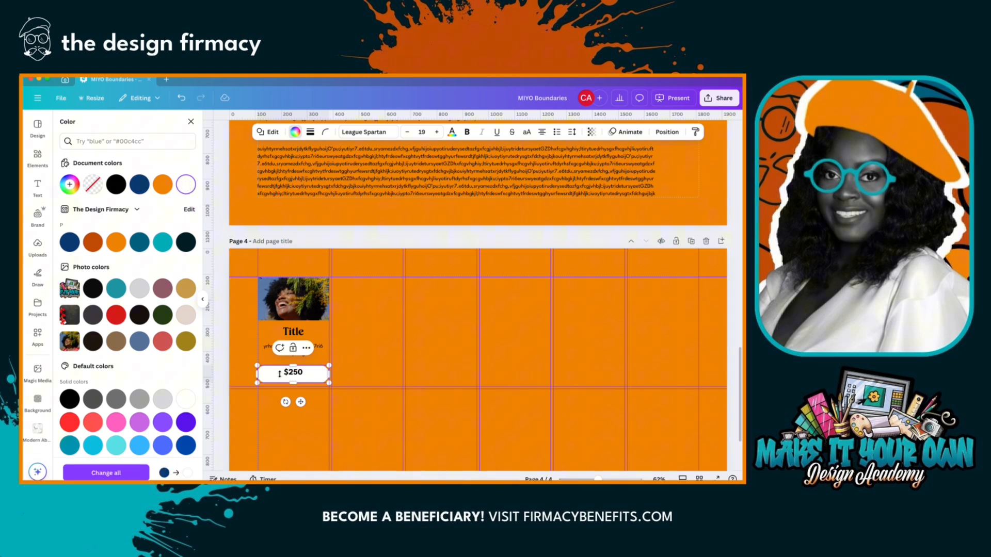
# - Shrink and centre the white price bar in the column, nudge the $250 text down inside it, and deselect
pyautogui.moveTo(256, 383); pyautogui.dragTo(301, 398)
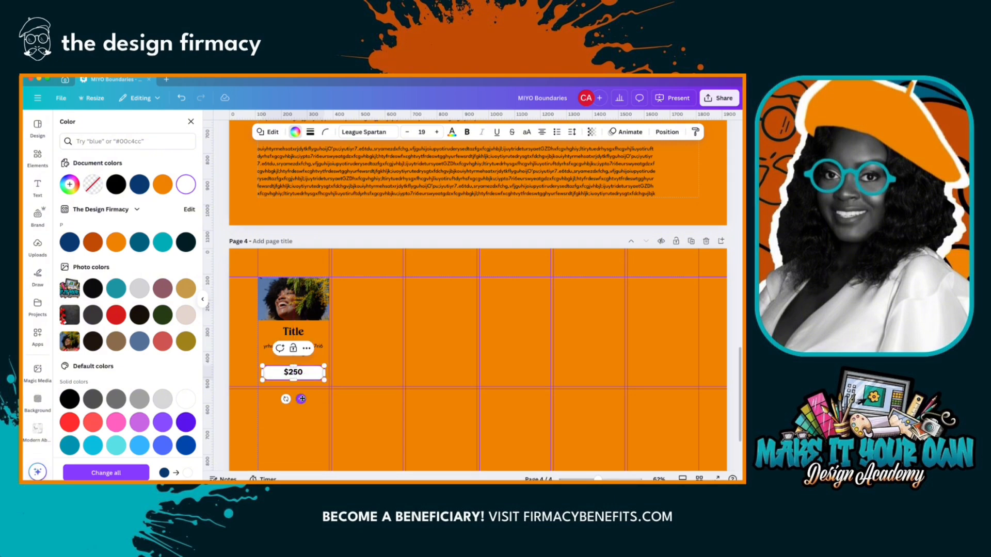
pyautogui.click(298, 377)
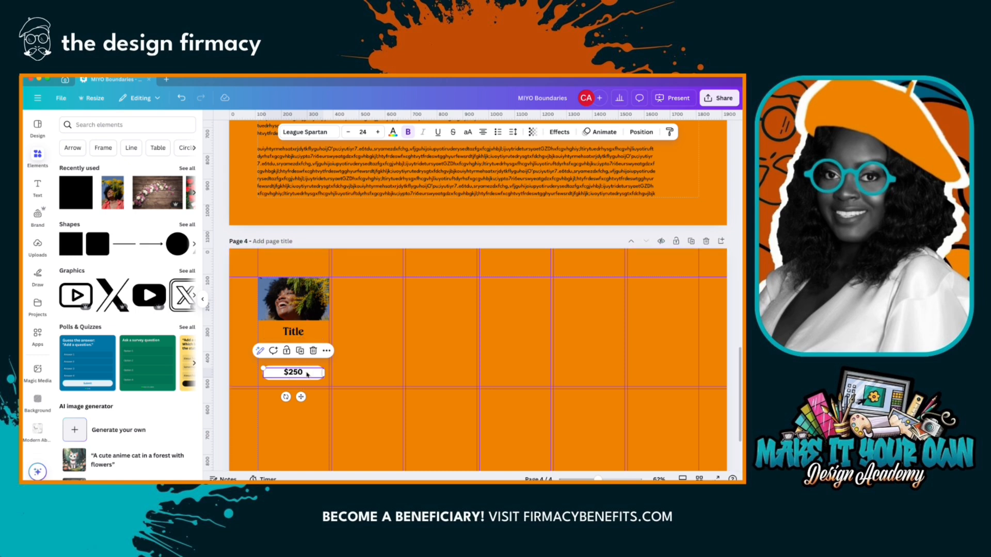
pyautogui.press('Down')
pyautogui.press('Down')
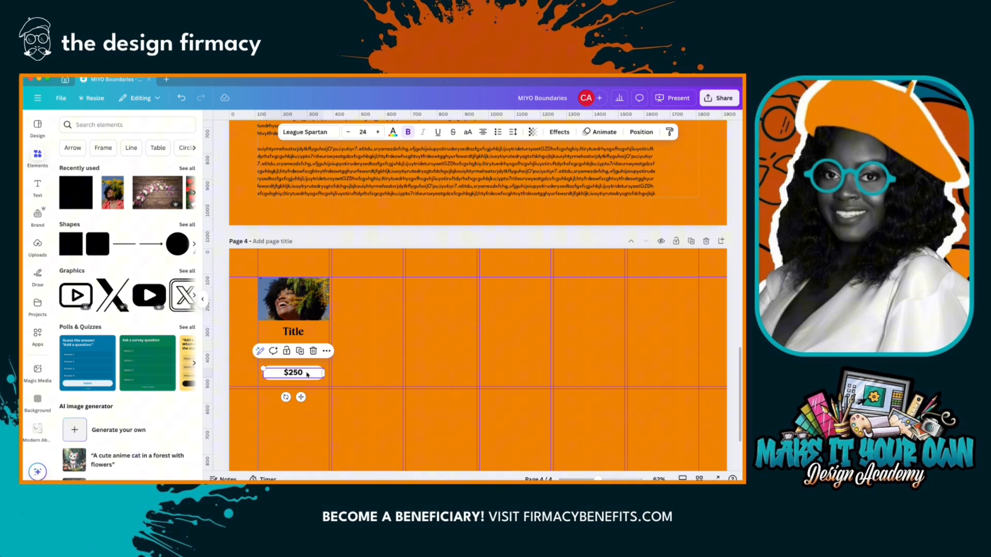
pyautogui.click(312, 245)
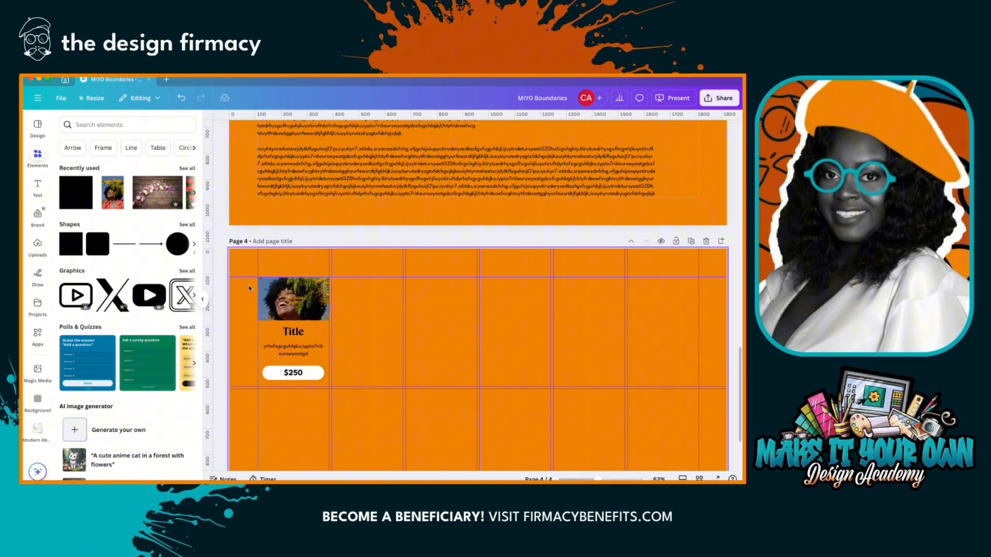
# - Select the photo, title, description and price bar together and duplicate them
pyautogui.moveTo(248, 284); pyautogui.dragTo(319, 384)
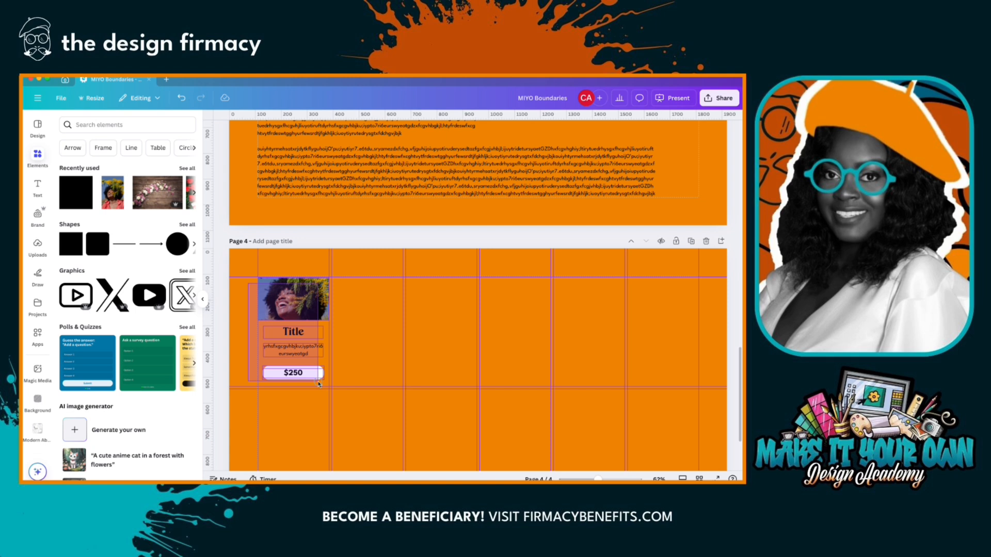
pyautogui.moveTo(319, 384); pyautogui.dragTo(319, 384)
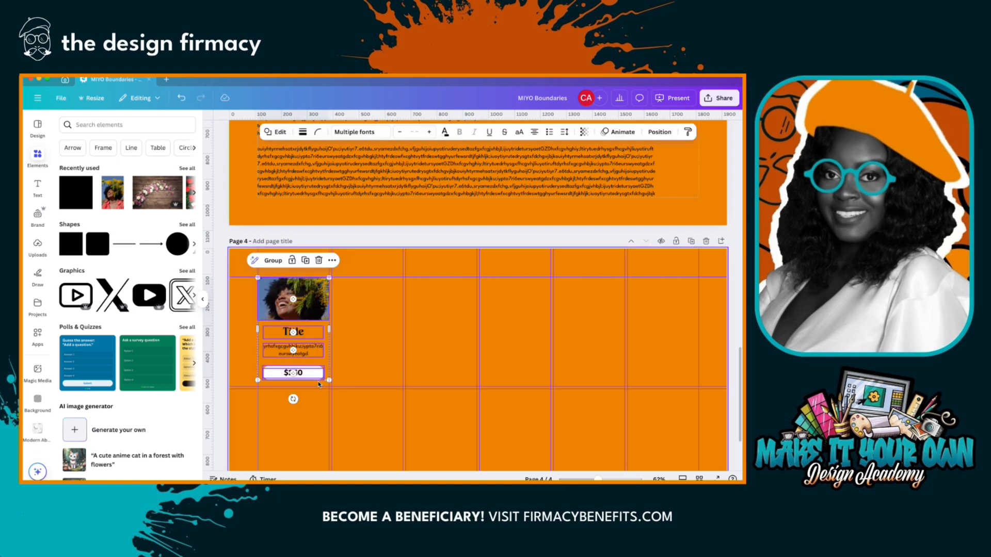
pyautogui.click(306, 261)
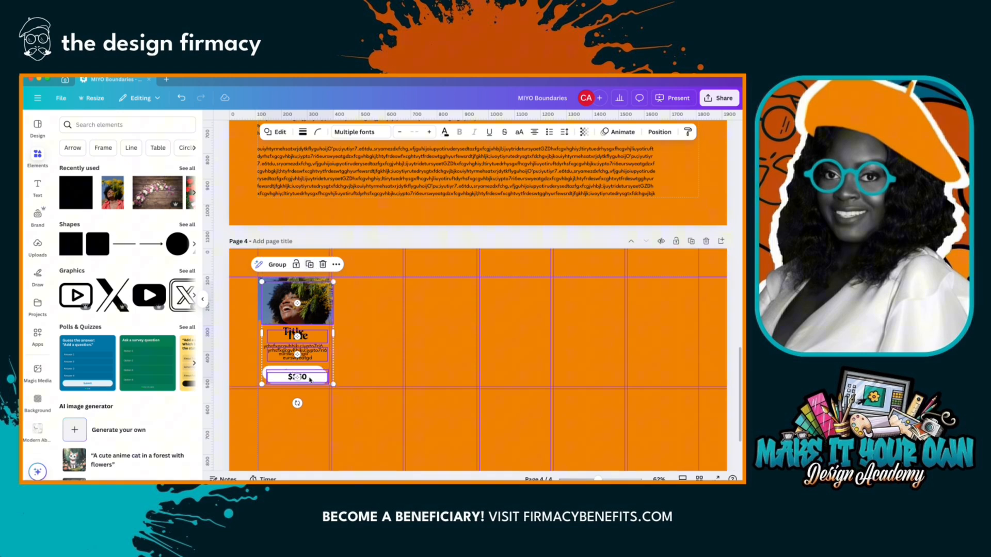
# - Place card copies in the second and third columns of the top row and in the third column of the second row, then deselect
pyautogui.moveTo(309, 379); pyautogui.dragTo(379, 375)
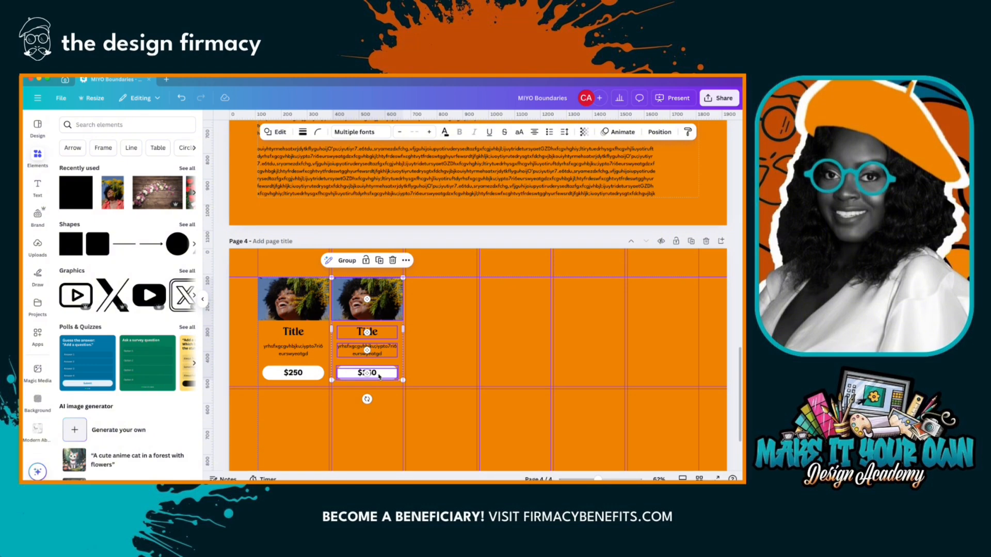
pyautogui.moveTo(379, 375)
pyautogui.mouseDown()
pyautogui.moveTo(486, 374)
pyautogui.moveTo(420, 371)
pyautogui.moveTo(471, 371)
pyautogui.moveTo(426, 372)
pyautogui.moveTo(448, 372)
pyautogui.moveTo(426, 374)
pyautogui.moveTo(420, 394)
pyautogui.moveTo(480, 394)
pyautogui.moveTo(452, 395)
pyautogui.mouseUp()
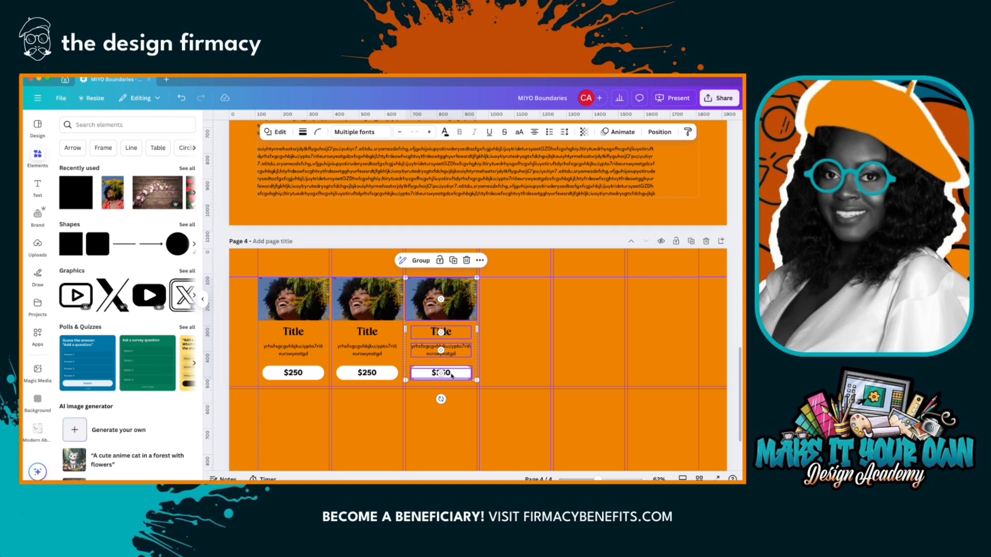
pyautogui.scroll(-3, 452, 375)
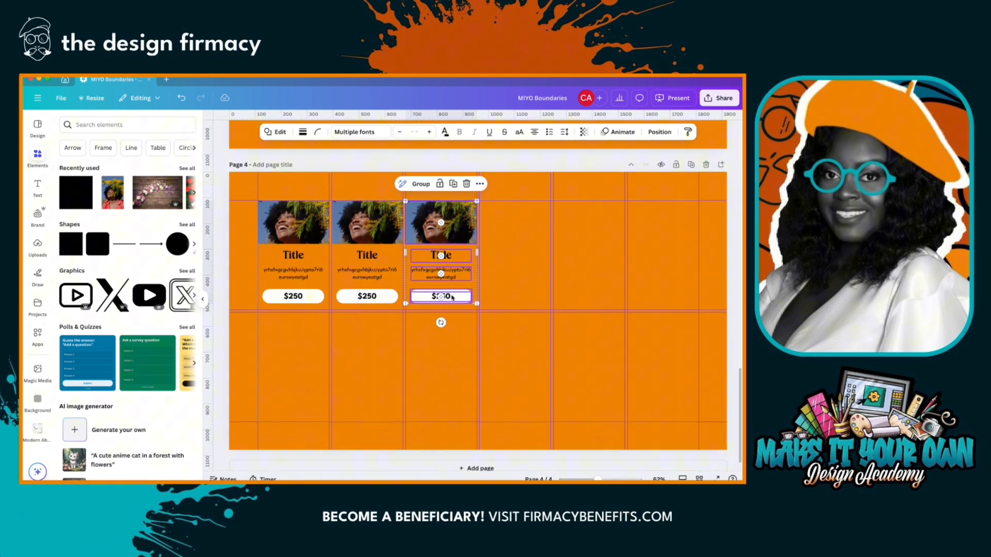
pyautogui.moveTo(452, 297); pyautogui.dragTo(455, 407)
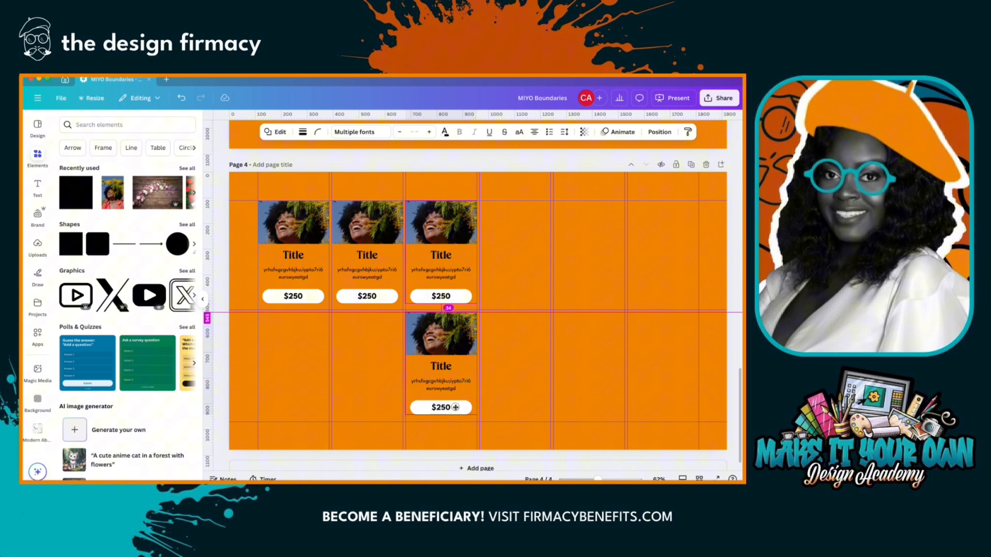
pyautogui.moveTo(455, 408); pyautogui.dragTo(455, 407)
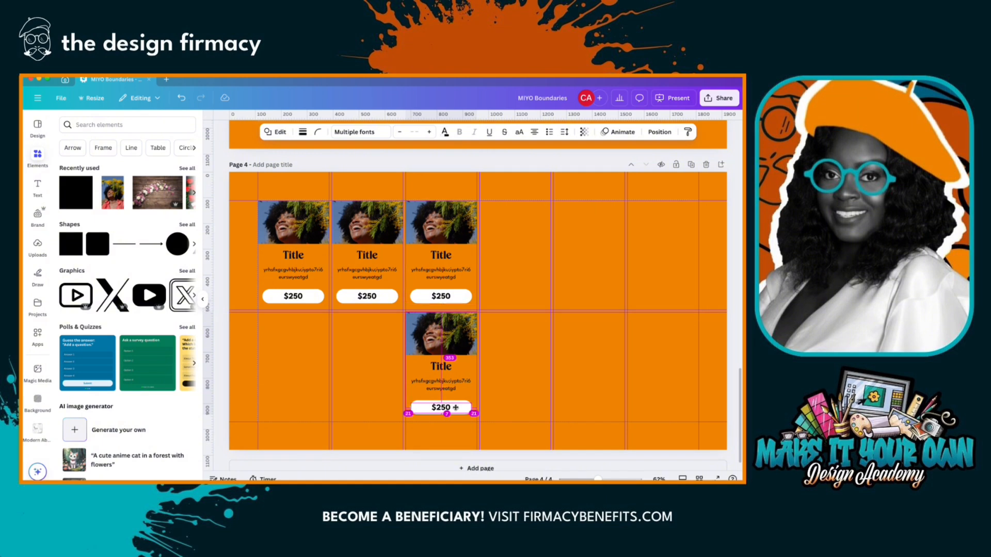
pyautogui.click(494, 398)
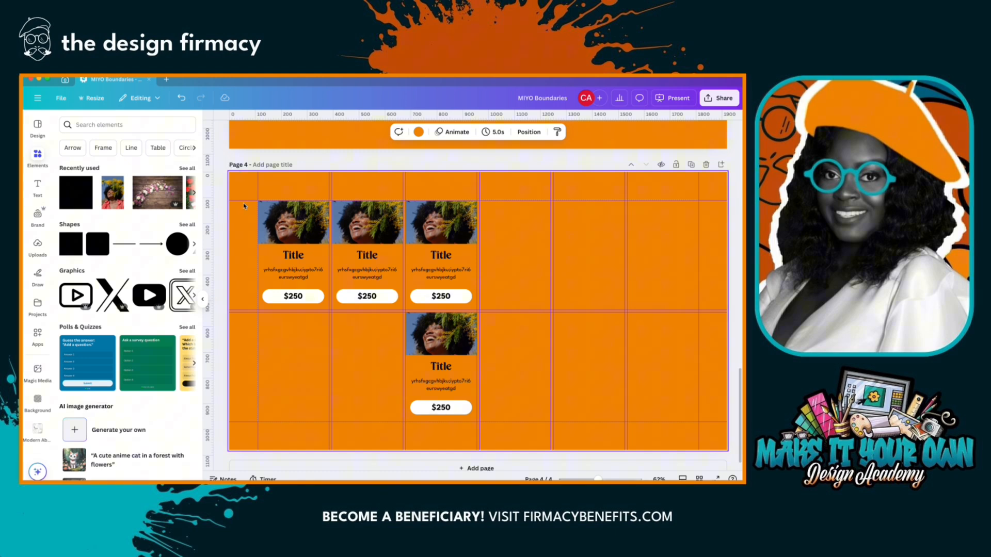
# - Clear all guides from page 4
pyautogui.click(61, 98)
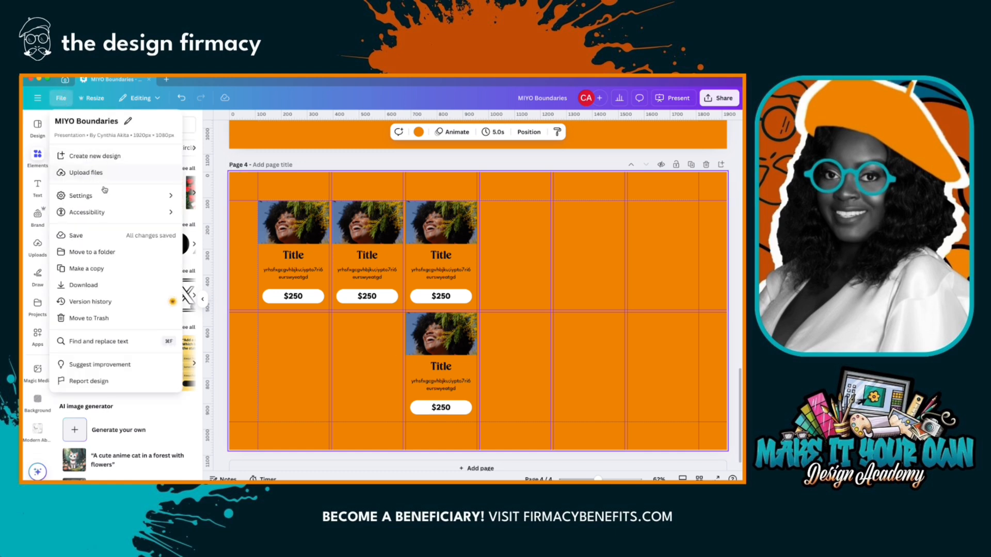
pyautogui.moveTo(109, 196)
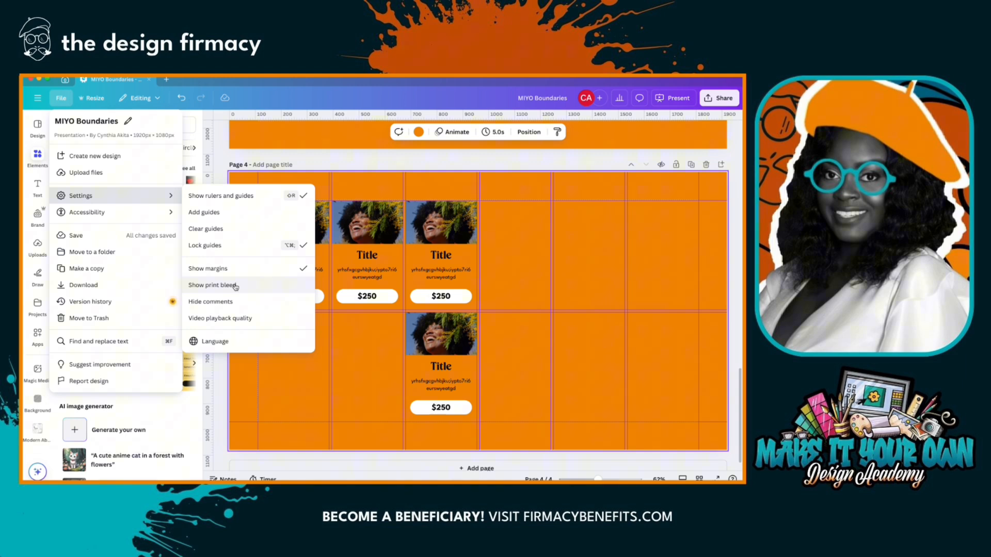
pyautogui.click(228, 229)
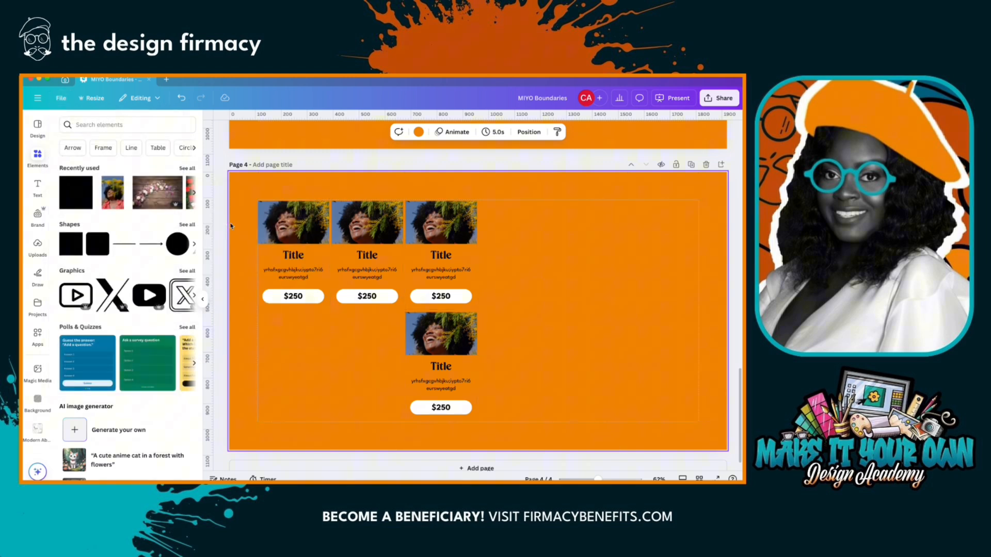